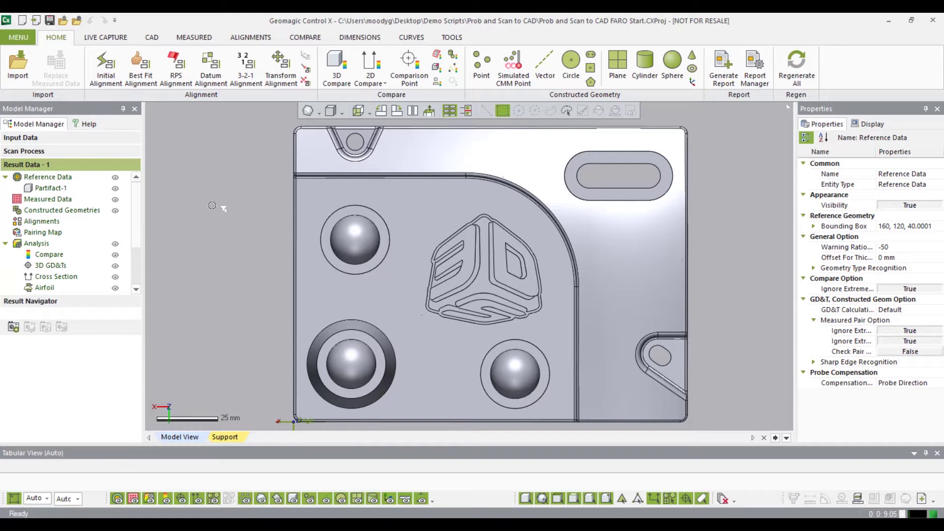
- Create a datum alignment from the recessed pocket floor and the two outer side faces meeting at the origin corner, and hide it
{"action": "left_click", "coordinate": [210, 66]}
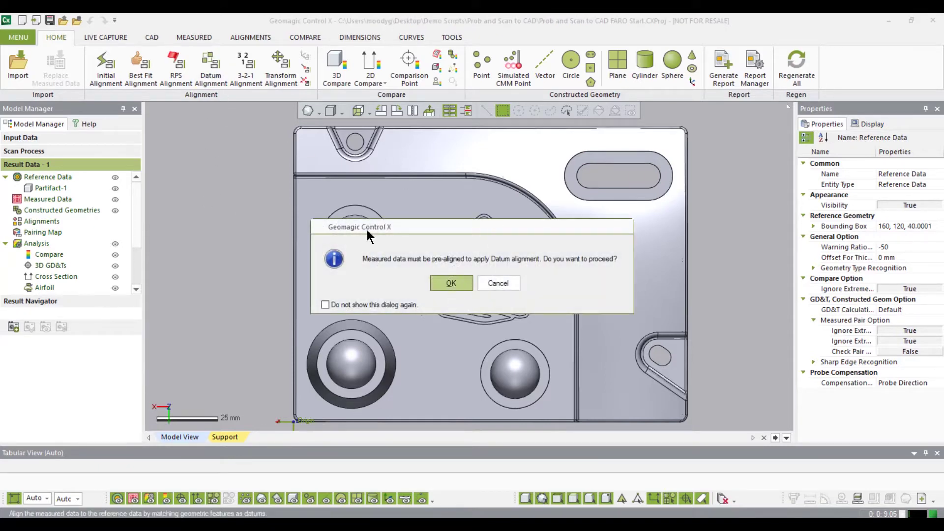
{"action": "left_click", "coordinate": [451, 283]}
{"action": "right_click_drag", "start_coordinate": [461, 289], "coordinate": [485, 335]}
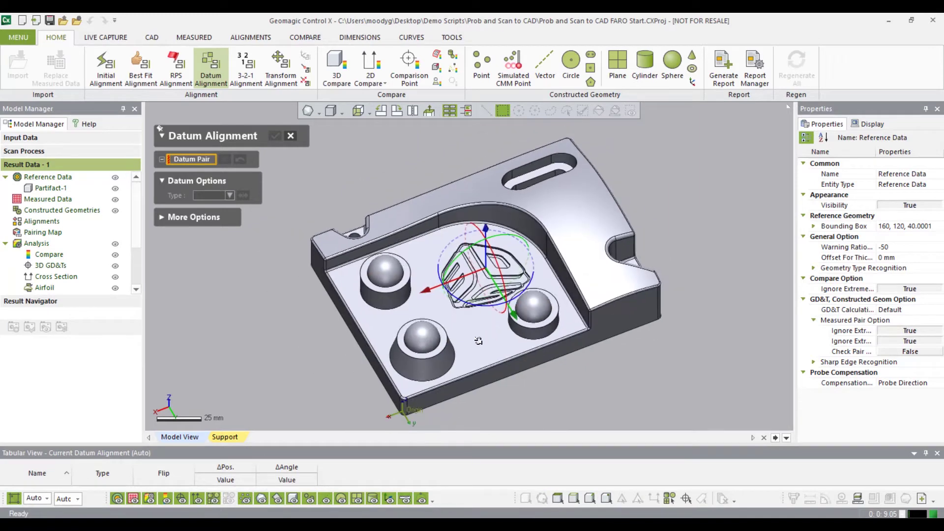
{"action": "left_click", "coordinate": [484, 338]}
{"action": "left_click", "coordinate": [506, 365]}
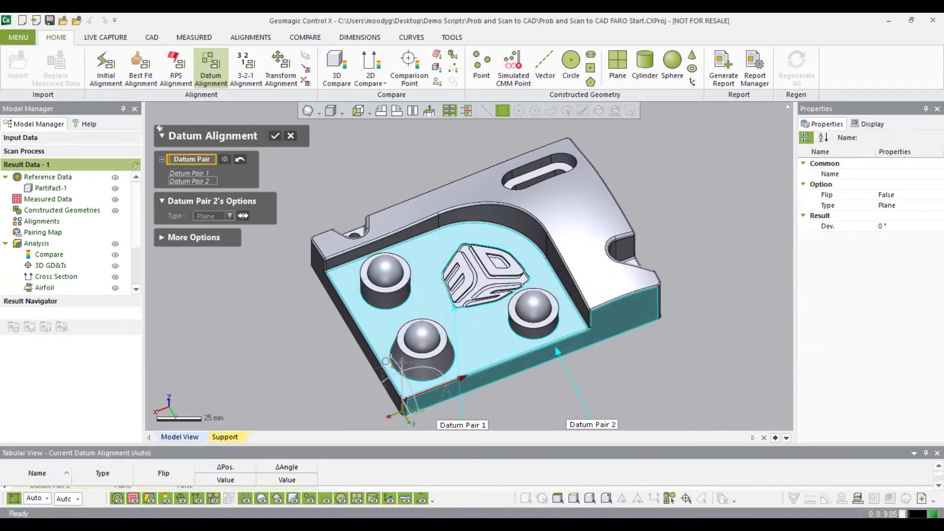
{"action": "left_click", "coordinate": [345, 325]}
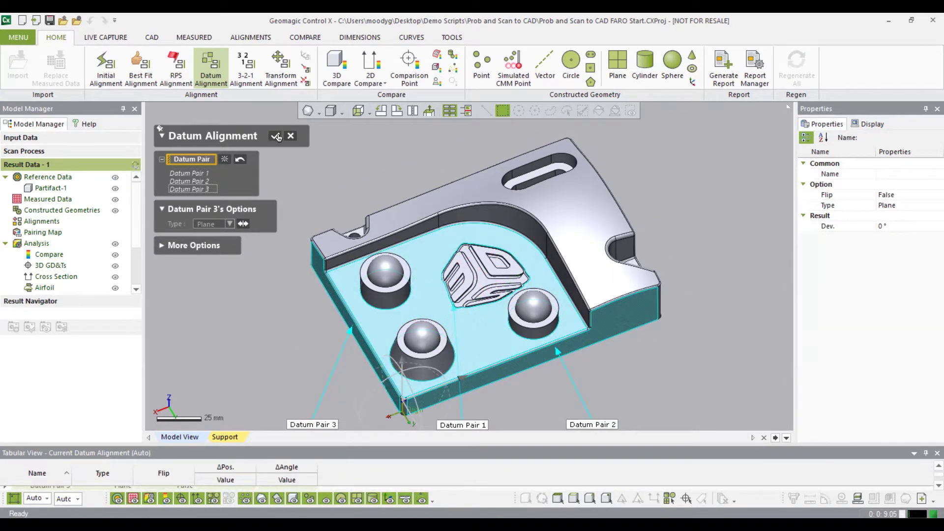
{"action": "left_click", "coordinate": [277, 136]}
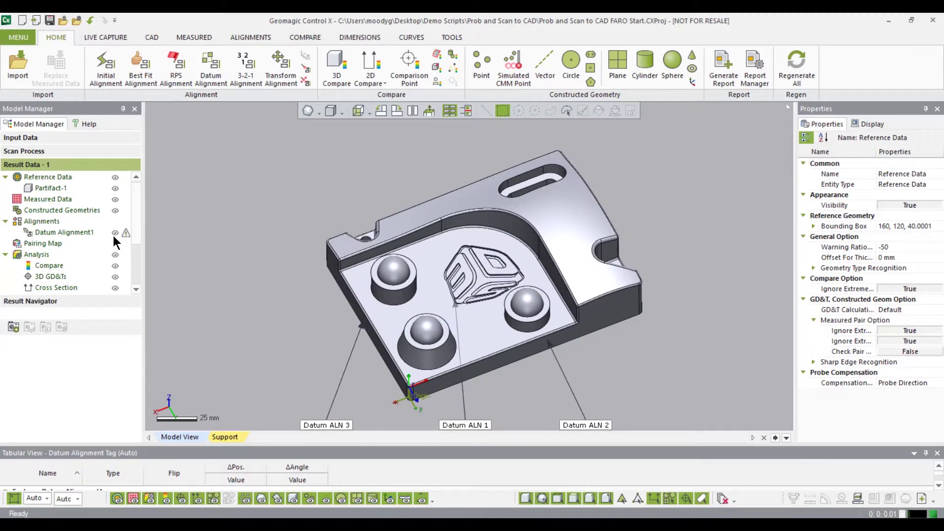
{"action": "left_click", "coordinate": [115, 233]}
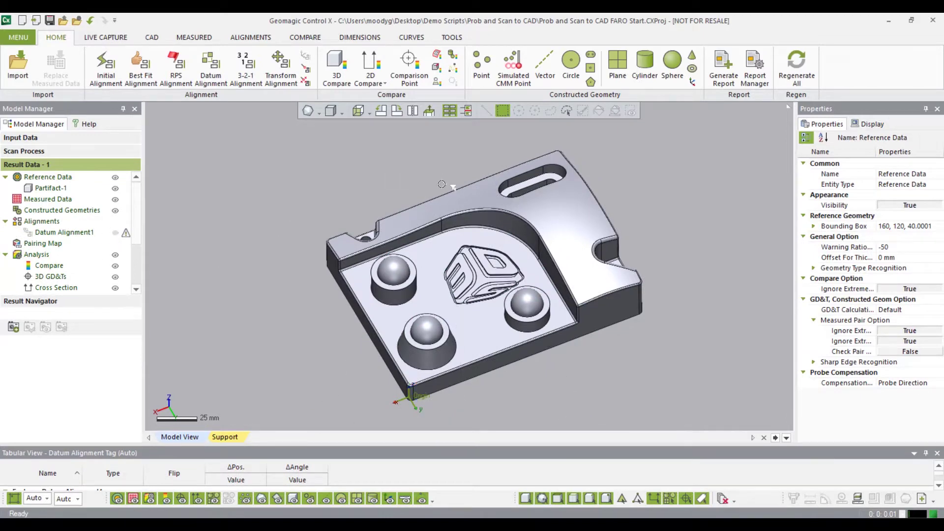
- Add a 3D Compare with the default Shape method, Shortest projection direction and Color Map display
{"action": "left_click", "coordinate": [339, 69]}
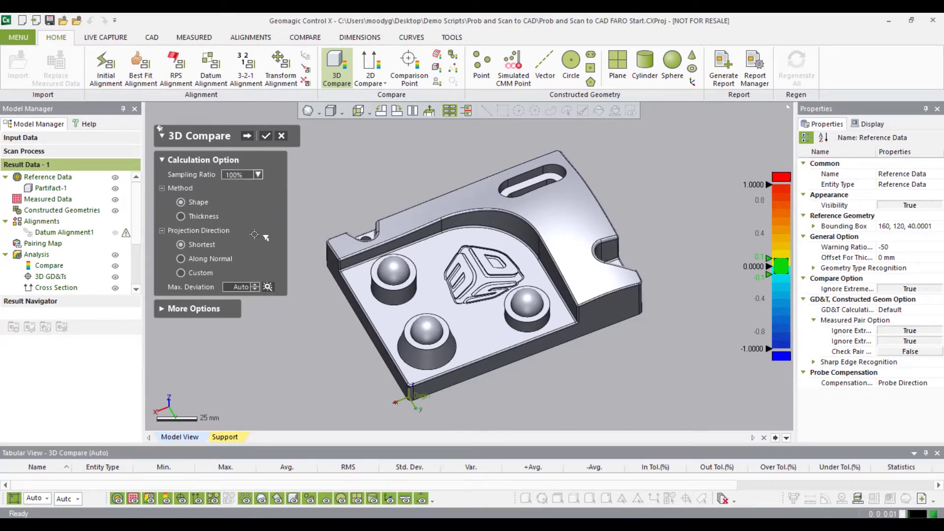
{"action": "left_click", "coordinate": [246, 136]}
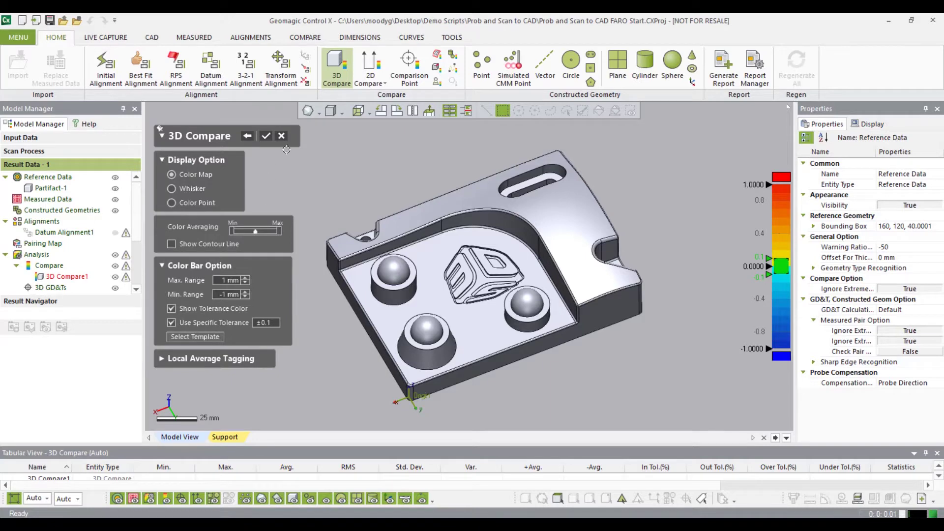
{"action": "left_click", "coordinate": [265, 135]}
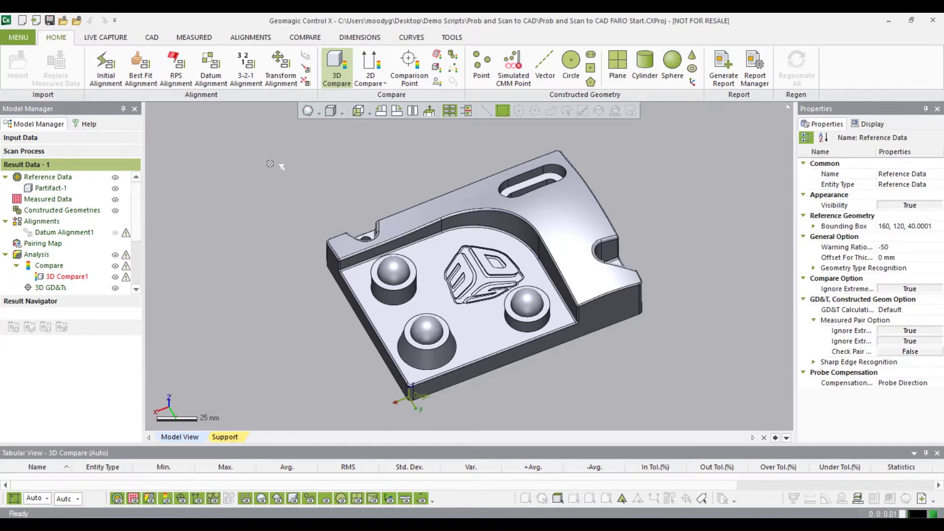
- Add a smart dimension between the slot's two outer end arcs, with both arc conditions set to Max
{"action": "left_click", "coordinate": [373, 38]}
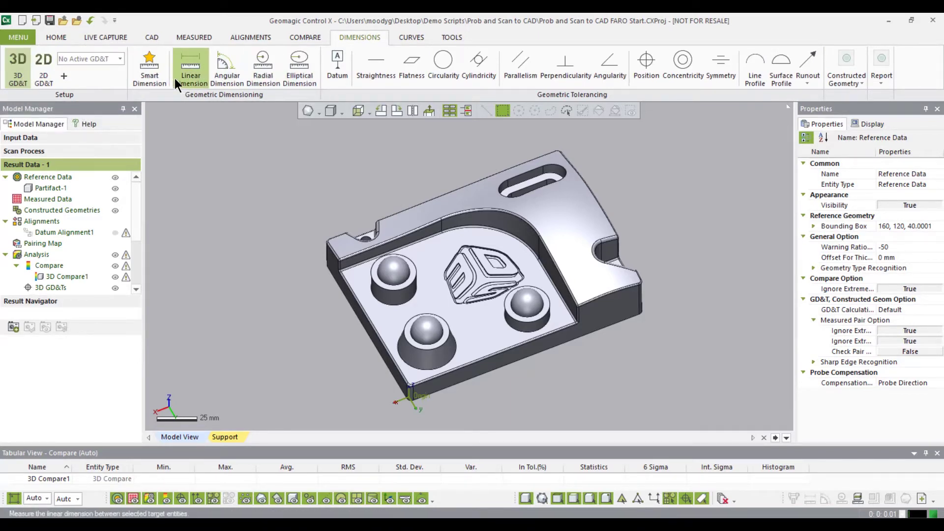
{"action": "left_click", "coordinate": [149, 69]}
{"action": "right_click_drag", "start_coordinate": [468, 141], "coordinate": [571, 191]}
{"action": "left_click", "coordinate": [570, 191]}
{"action": "scroll", "coordinate": [571, 194], "scroll_direction": "up", "scroll_amount": 5}
{"action": "left_click", "coordinate": [495, 215]}
{"action": "right_click_drag", "start_coordinate": [495, 215], "coordinate": [423, 216]}
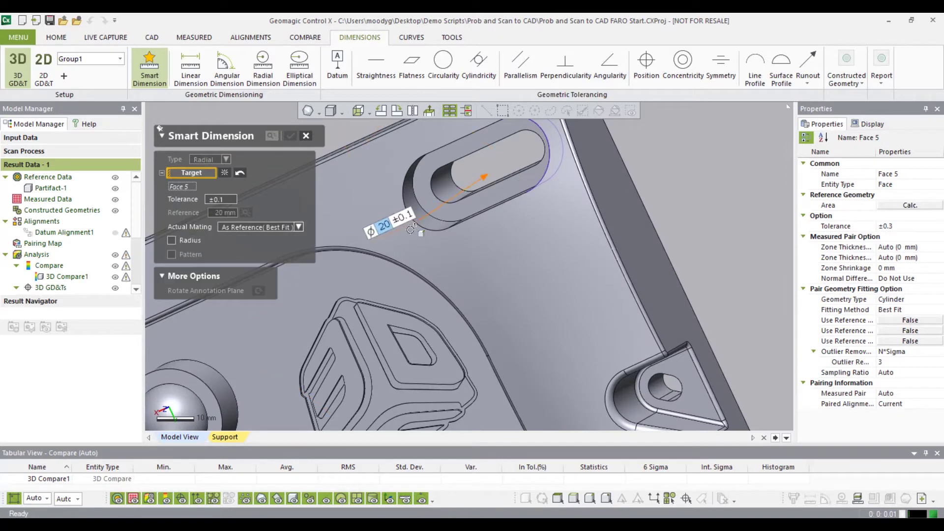
{"action": "left_click", "coordinate": [419, 216]}
{"action": "scroll", "coordinate": [419, 218], "scroll_direction": "down", "scroll_amount": 5}
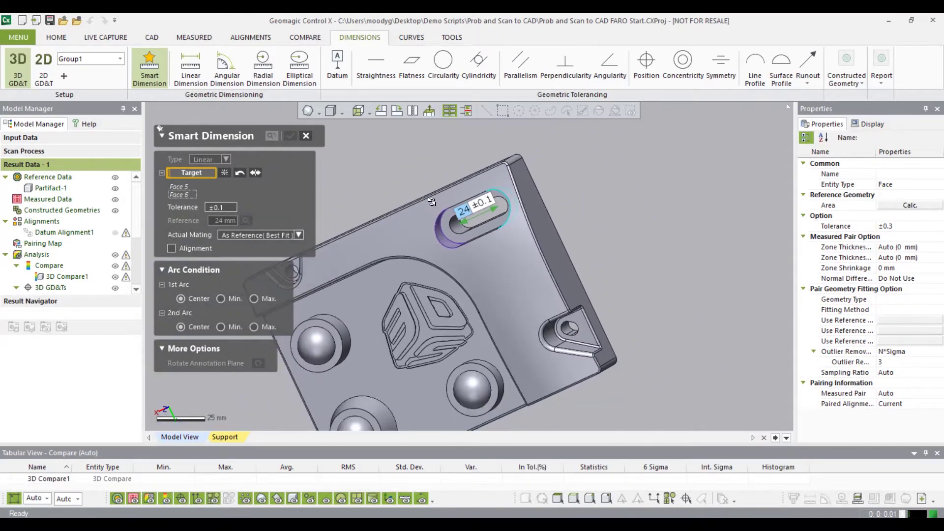
{"action": "right_click_drag", "start_coordinate": [435, 229], "coordinate": [385, 276]}
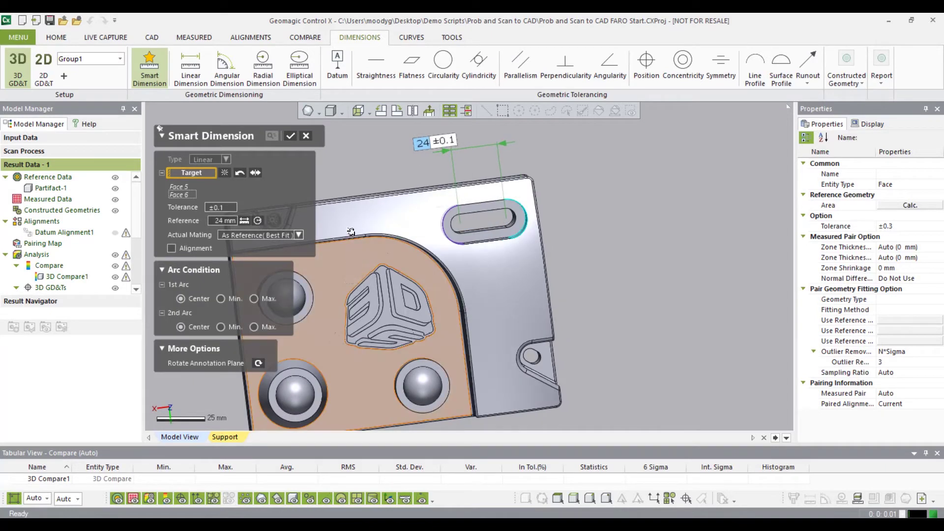
{"action": "right_click_drag", "start_coordinate": [350, 234], "coordinate": [373, 226]}
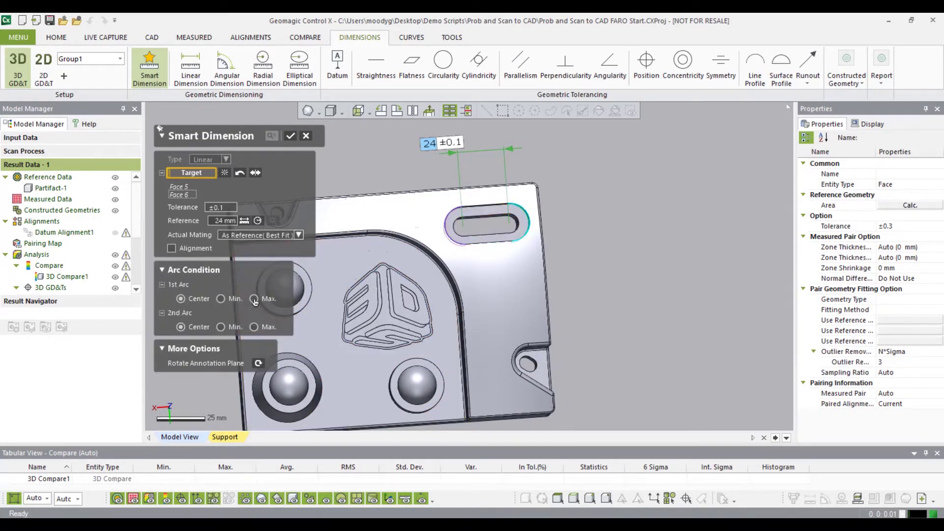
{"action": "left_click", "coordinate": [257, 328]}
{"action": "mouse_move", "coordinate": [433, 292]}
{"action": "right_mouse_down"}
{"action": "mouse_move", "coordinate": [379, 293]}
{"action": "mouse_move", "coordinate": [374, 310]}
{"action": "right_mouse_up"}
- Add an angular smart dimension between the two straight walls of the triangular notch beside the pocket's curved corner
{"action": "mouse_move", "coordinate": [509, 340]}
{"action": "right_mouse_down"}
{"action": "mouse_move", "coordinate": [519, 354]}
{"action": "mouse_move", "coordinate": [472, 368]}
{"action": "mouse_move", "coordinate": [372, 379]}
{"action": "mouse_move", "coordinate": [419, 338]}
{"action": "right_mouse_up"}
{"action": "left_click", "coordinate": [522, 360]}
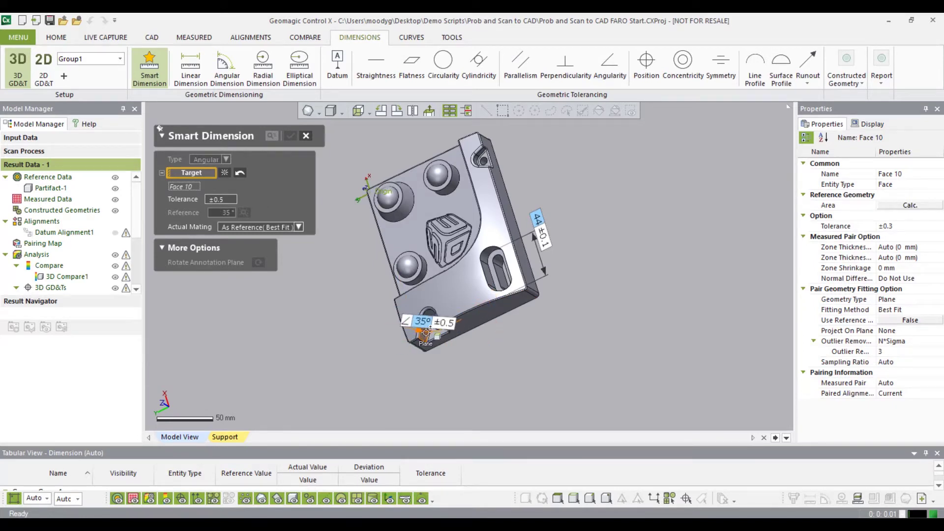
{"action": "left_click", "coordinate": [424, 335]}
{"action": "right_click_drag", "start_coordinate": [435, 372], "coordinate": [497, 319]}
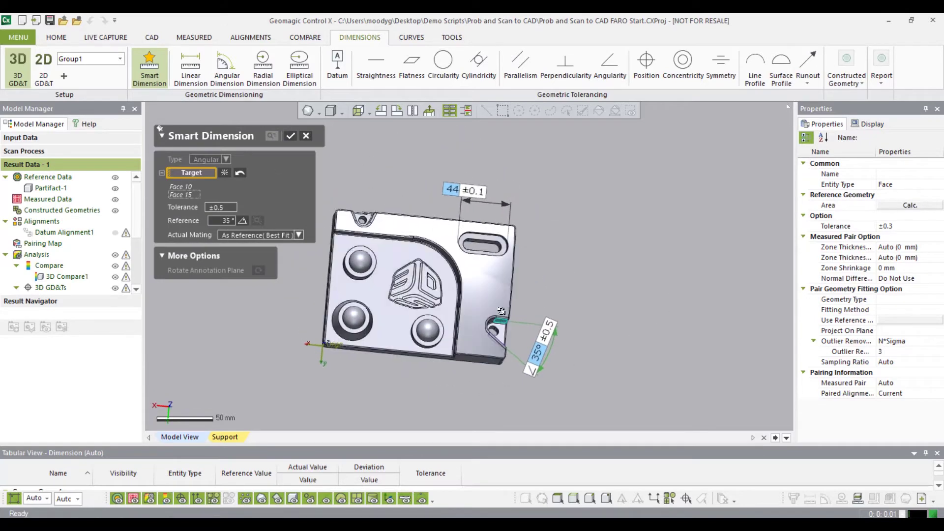
- Add a diameter smart dimension to the small hole in the notch on the slot's edge, placed outside the part, and finish dimensioning
{"action": "scroll", "coordinate": [409, 268], "scroll_direction": "up", "scroll_amount": 3}
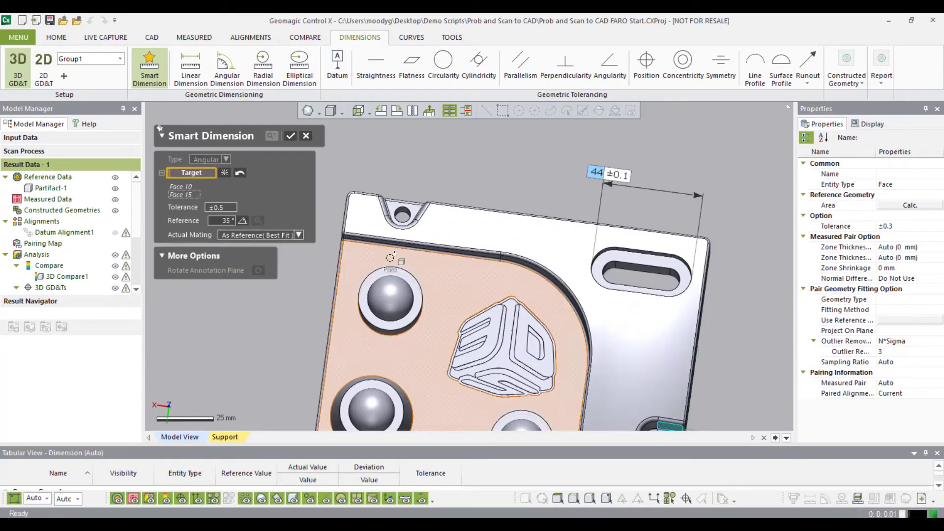
{"action": "left_click", "coordinate": [402, 215]}
{"action": "scroll", "coordinate": [389, 228], "scroll_direction": "up", "scroll_amount": 4}
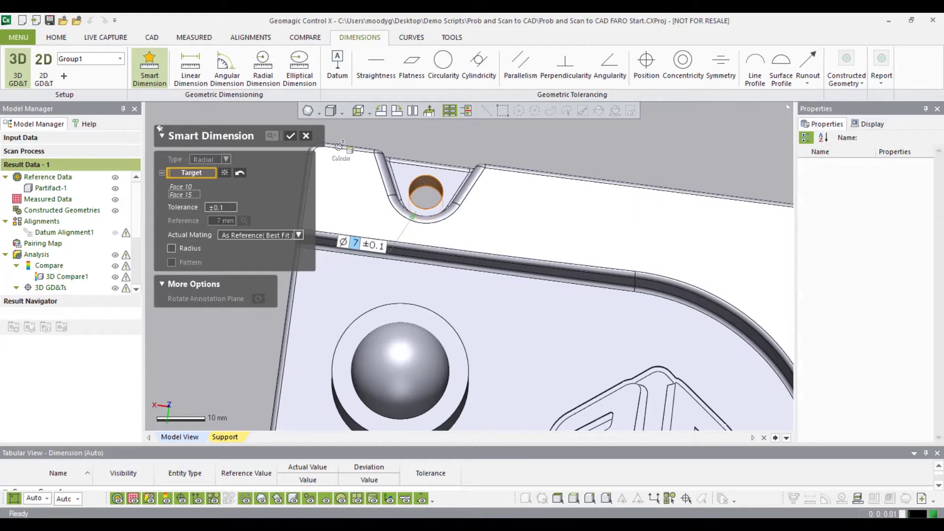
{"action": "left_click", "coordinate": [426, 189]}
{"action": "left_click", "coordinate": [556, 127]}
{"action": "scroll", "coordinate": [583, 247], "scroll_direction": "down", "scroll_amount": 4}
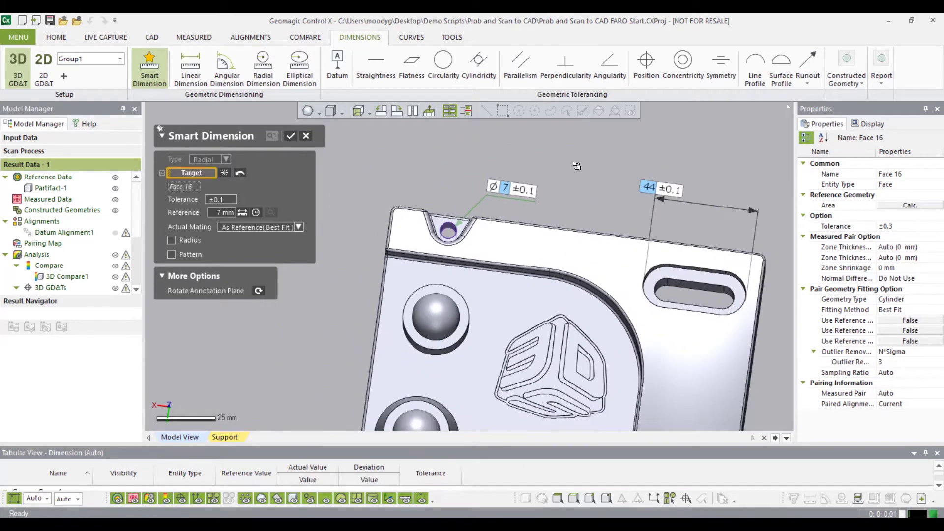
{"action": "scroll", "coordinate": [572, 266], "scroll_direction": "down", "scroll_amount": 3}
{"action": "right_click_drag", "start_coordinate": [573, 267], "coordinate": [554, 220]}
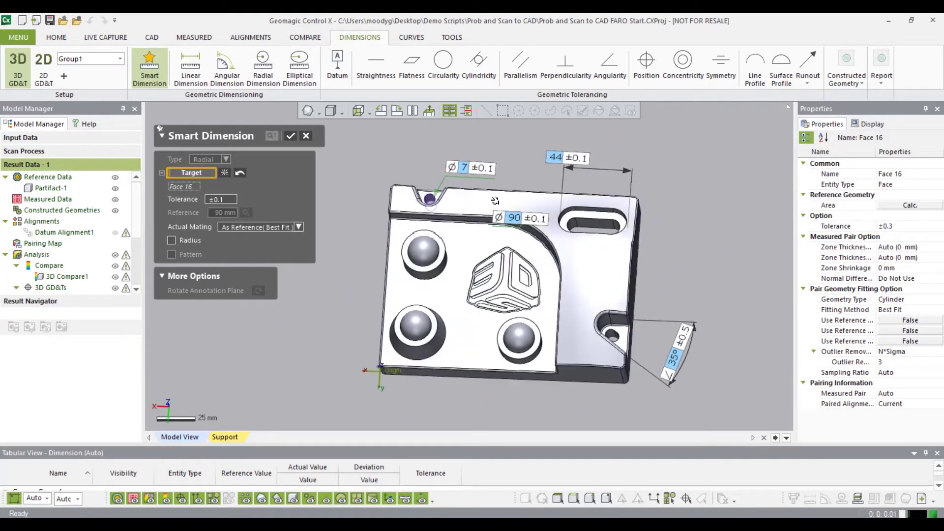
{"action": "left_click", "coordinate": [288, 136]}
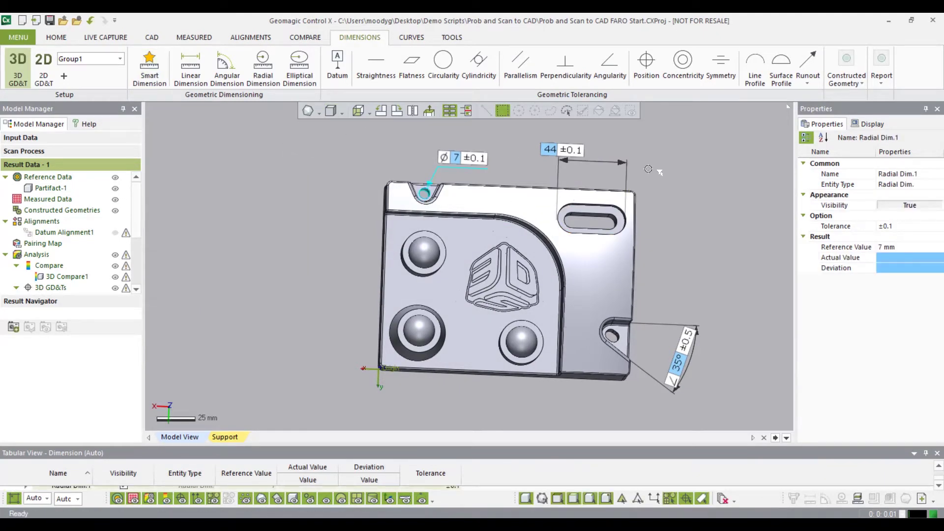
- Define the diameter-dimensioned small hole as datum A and place its label beside the hole
{"action": "right_click_drag", "start_coordinate": [733, 133], "coordinate": [516, 128]}
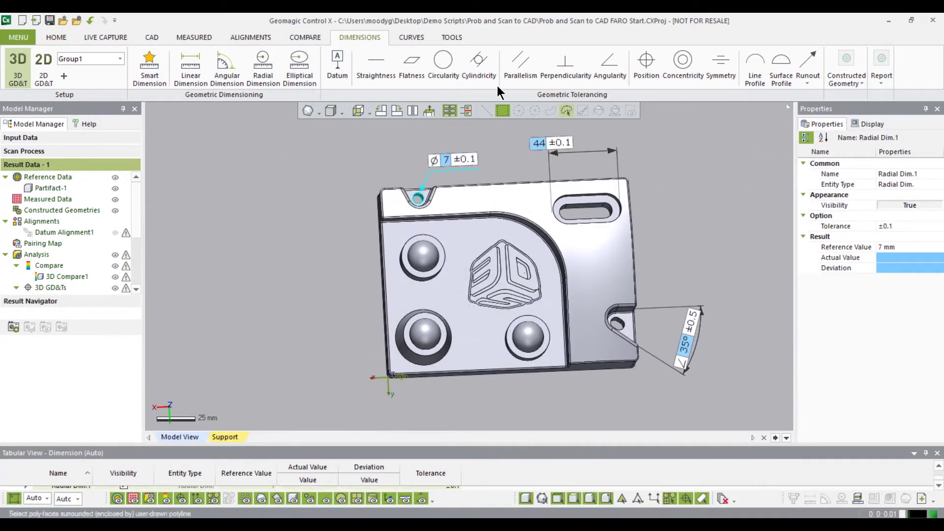
{"action": "left_click", "coordinate": [337, 67]}
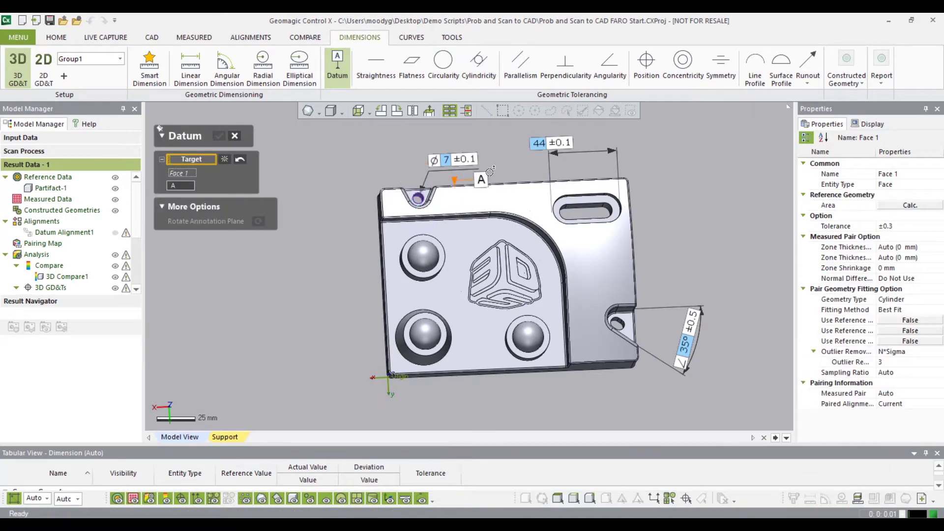
{"action": "left_click", "coordinate": [500, 199]}
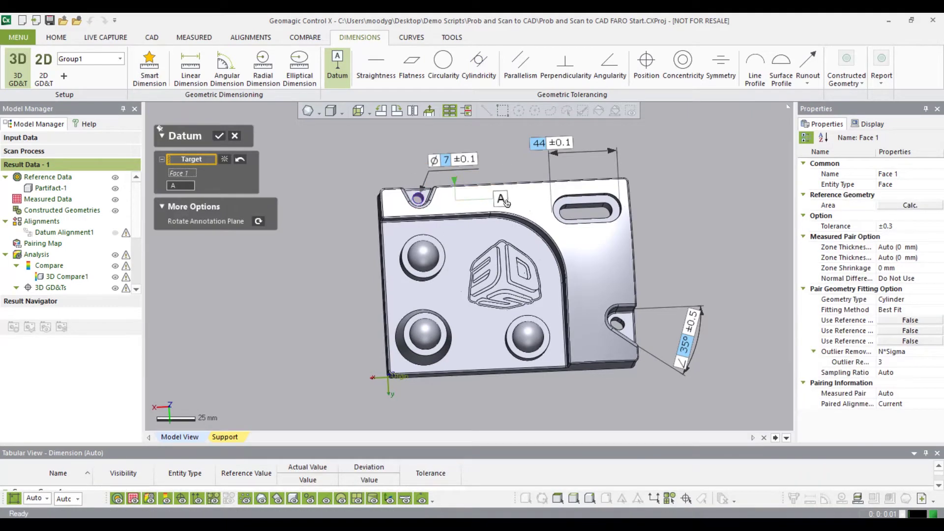
{"action": "left_click", "coordinate": [219, 136]}
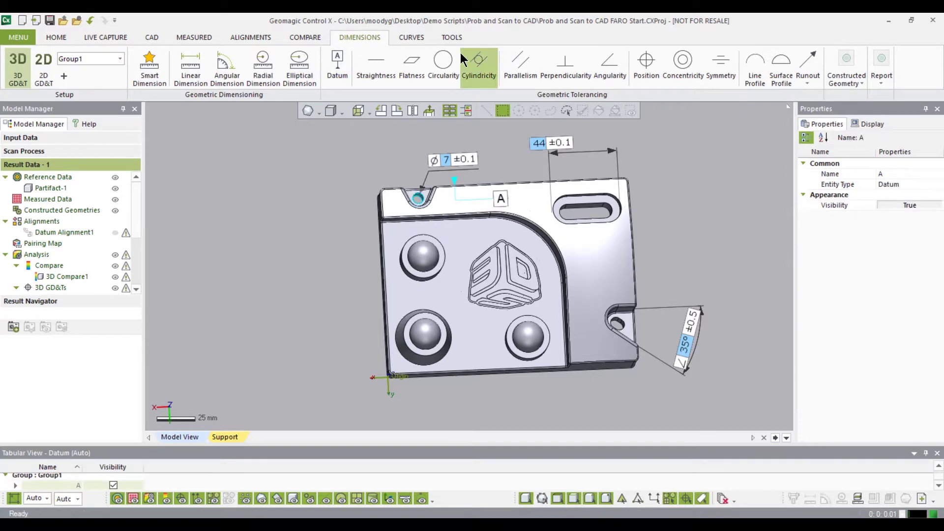
- Add a position callout with 0.1 mm tolerance to the inner end arc of the slot, referenced to datum A
{"action": "left_click", "coordinate": [649, 71]}
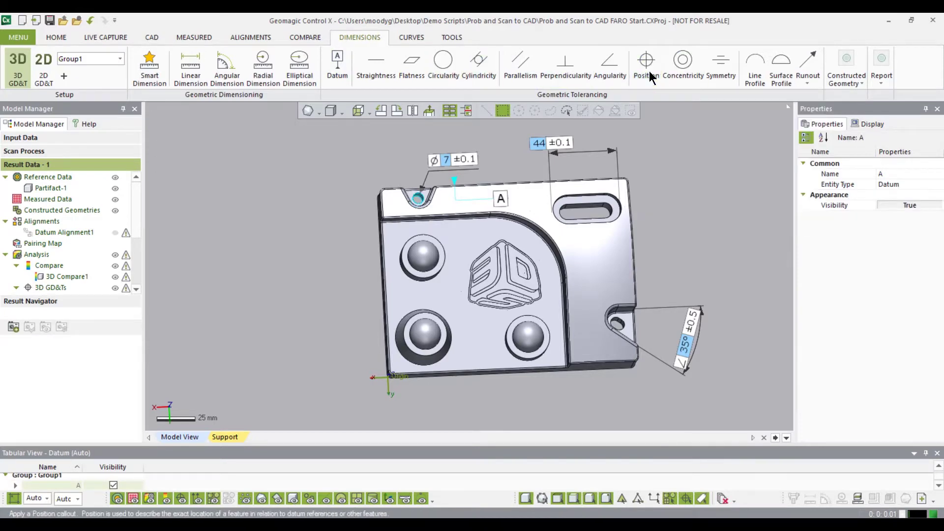
{"action": "right_click_drag", "start_coordinate": [489, 207], "coordinate": [296, 165]}
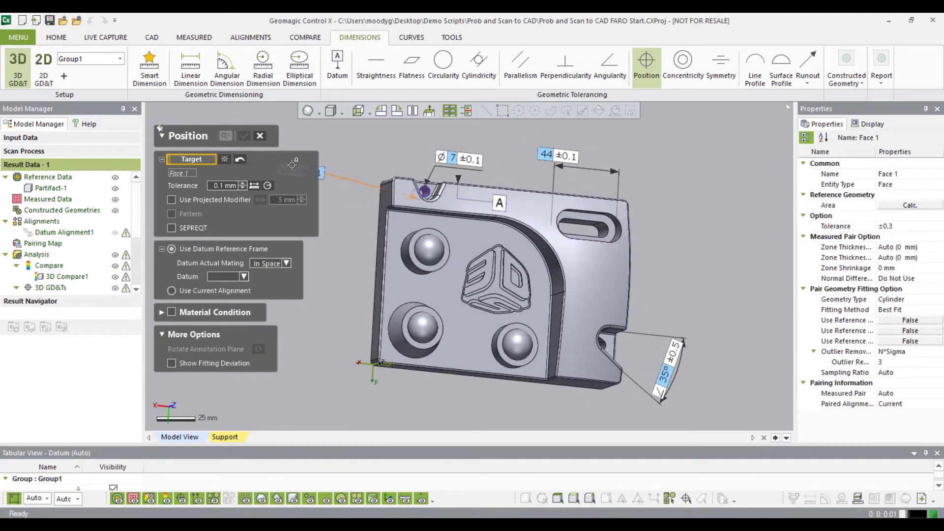
{"action": "left_click", "coordinate": [225, 160]}
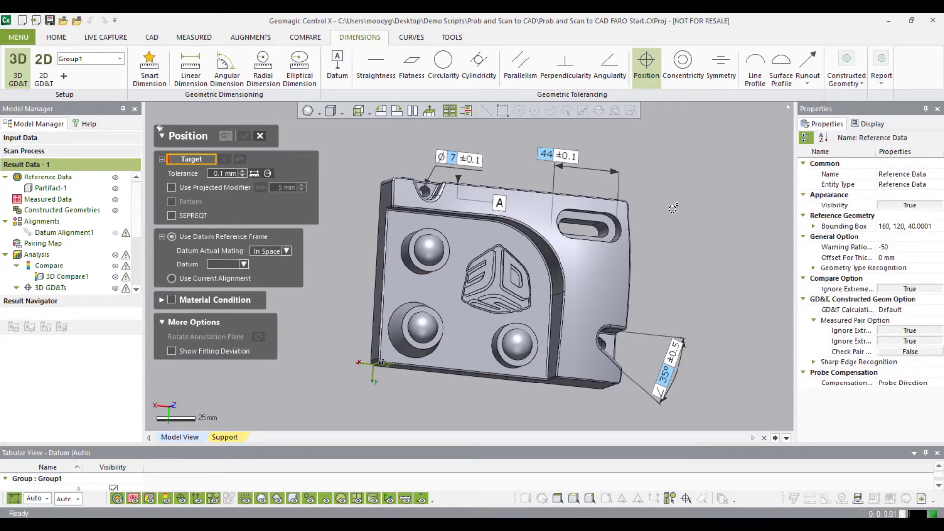
{"action": "left_click", "coordinate": [600, 229]}
{"action": "left_click", "coordinate": [715, 196]}
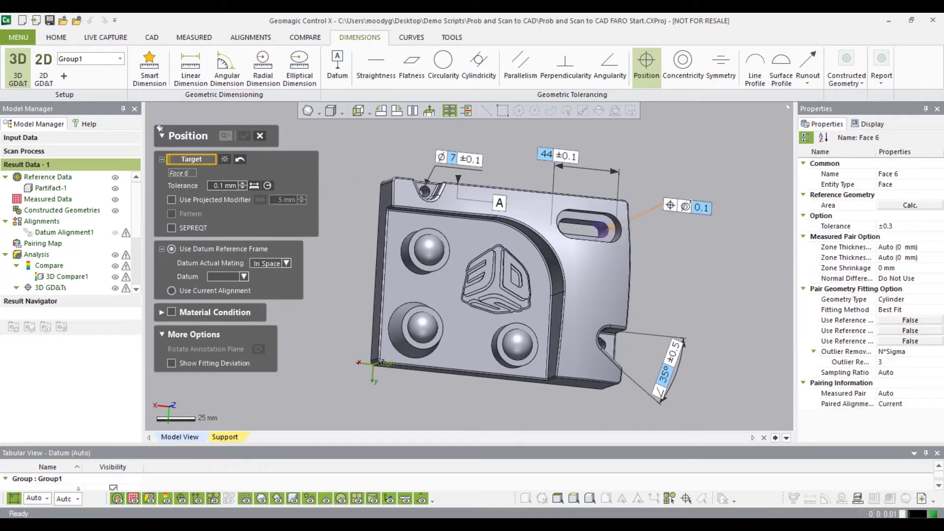
{"action": "left_click", "coordinate": [244, 277]}
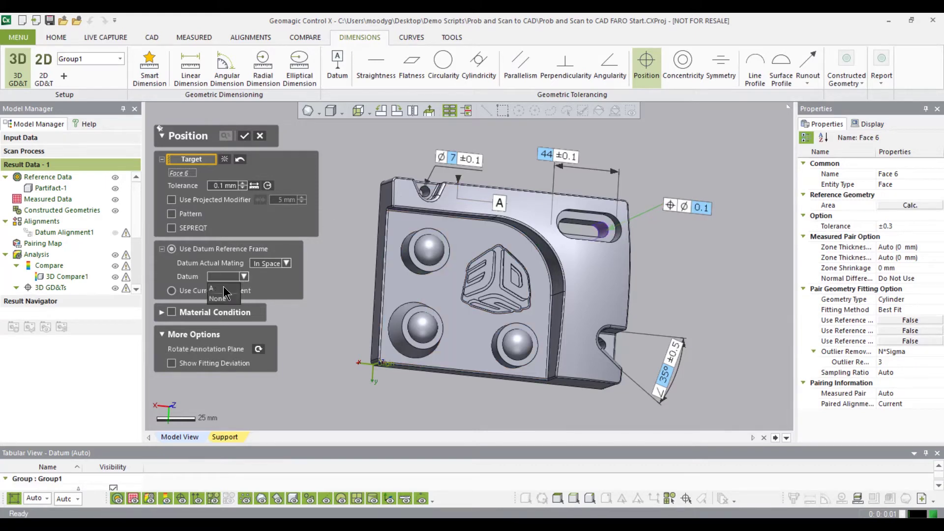
{"action": "left_click", "coordinate": [220, 288]}
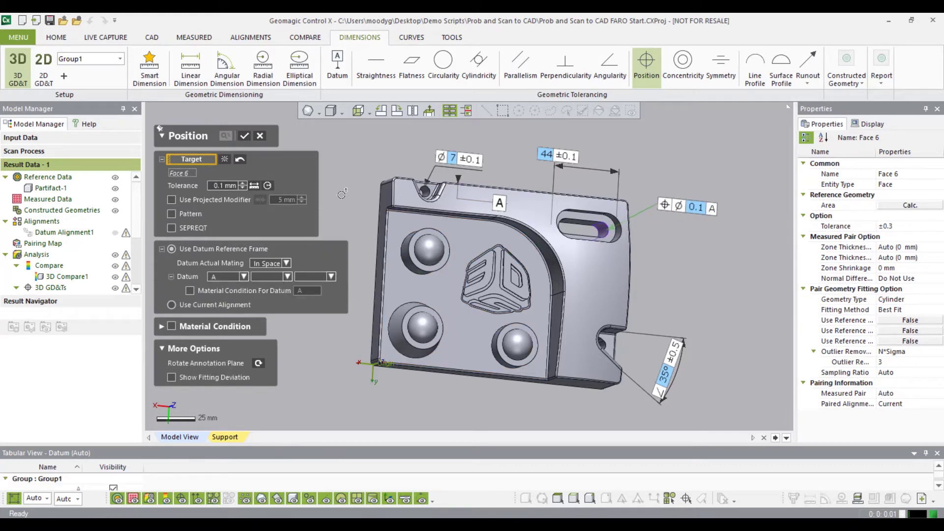
{"action": "left_click", "coordinate": [243, 137]}
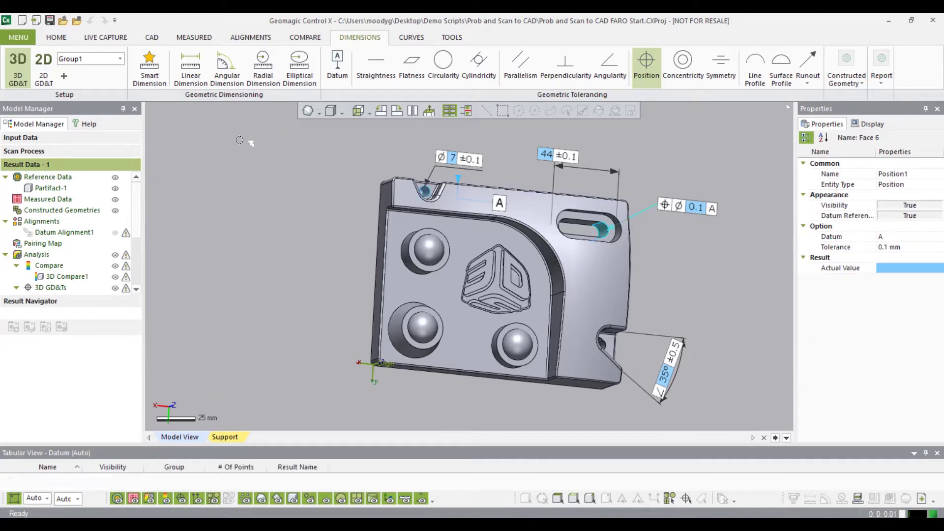
- Add a flatness callout to the flat pocket floor around the three posts and place its label outside the part
{"action": "right_click_drag", "start_coordinate": [491, 138], "coordinate": [477, 147]}
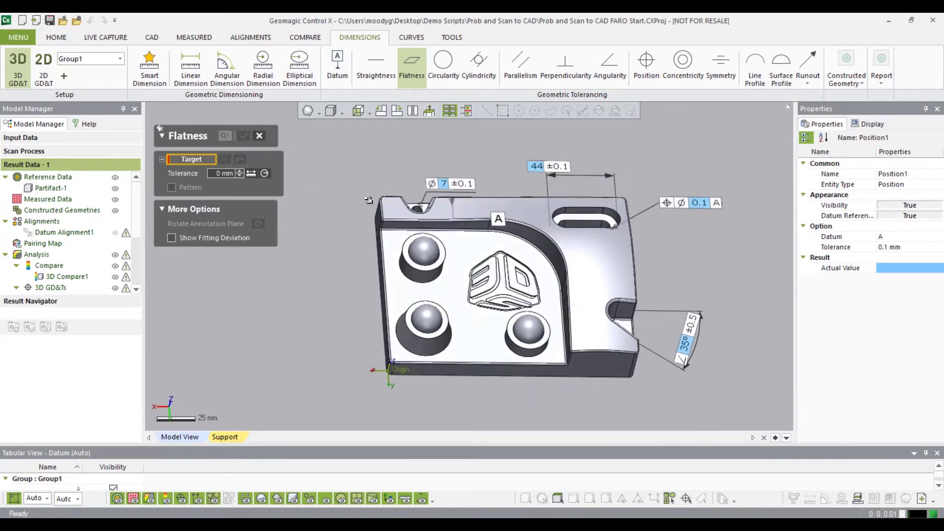
{"action": "left_click", "coordinate": [396, 288]}
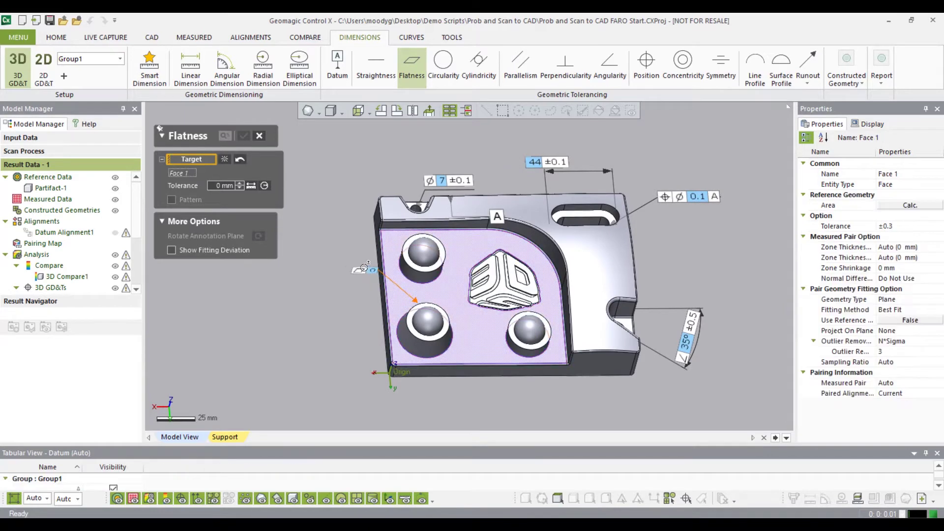
{"action": "left_click", "coordinate": [344, 256]}
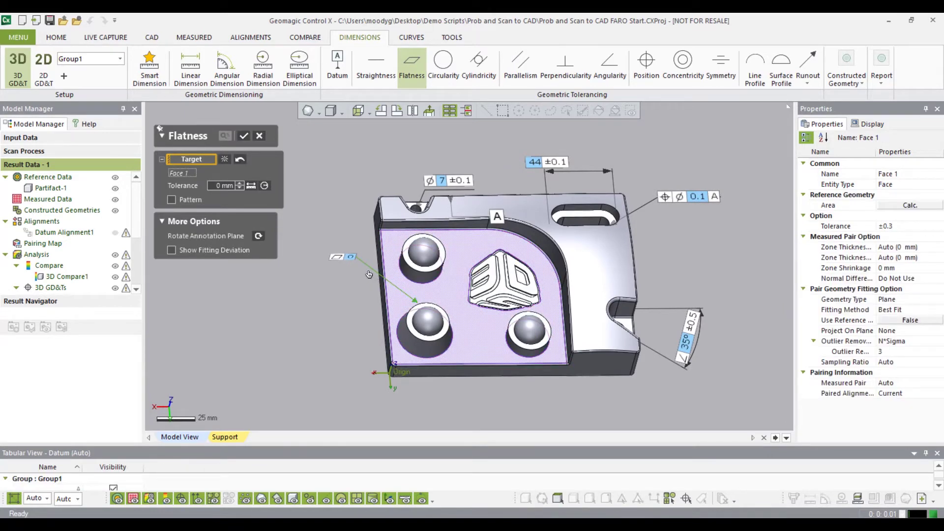
{"action": "left_click", "coordinate": [244, 136]}
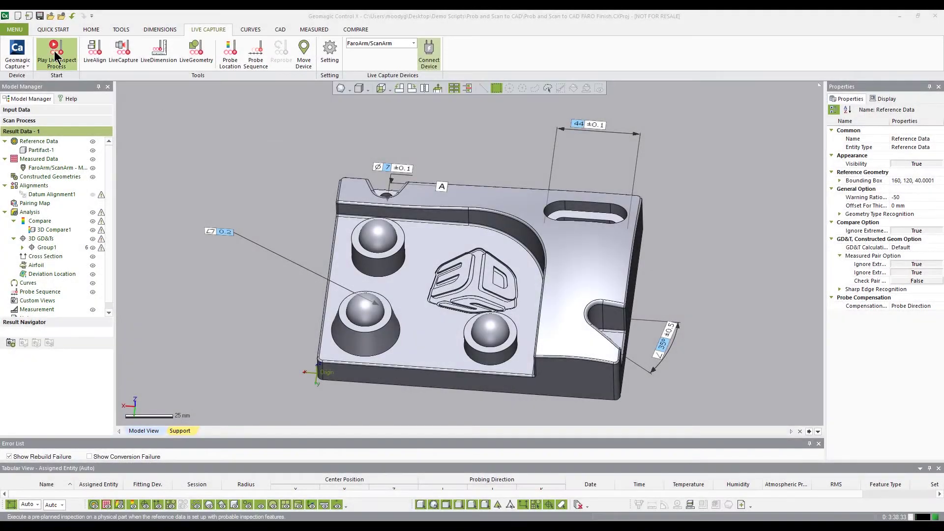
- Start the planned LiveInspect process with the connected FaroArm/ScanArm to measure the part
{"action": "left_click", "coordinate": [55, 51]}
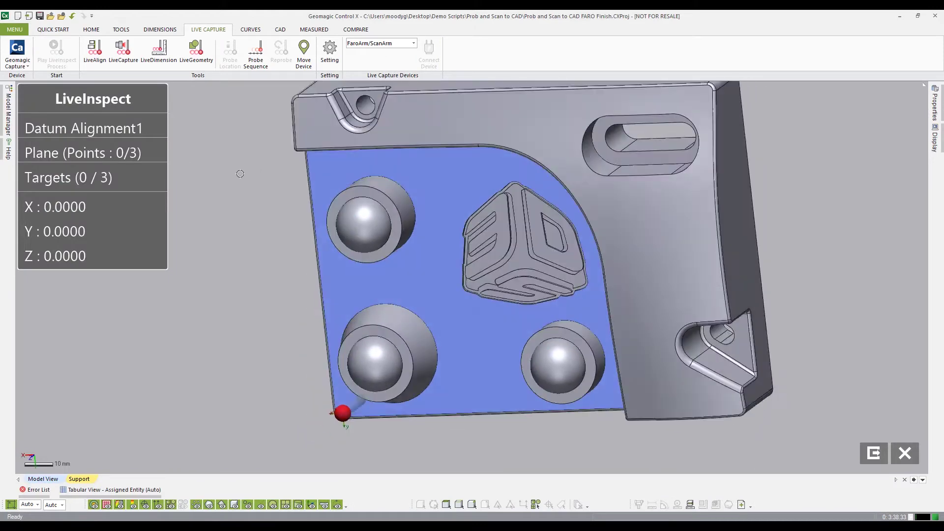
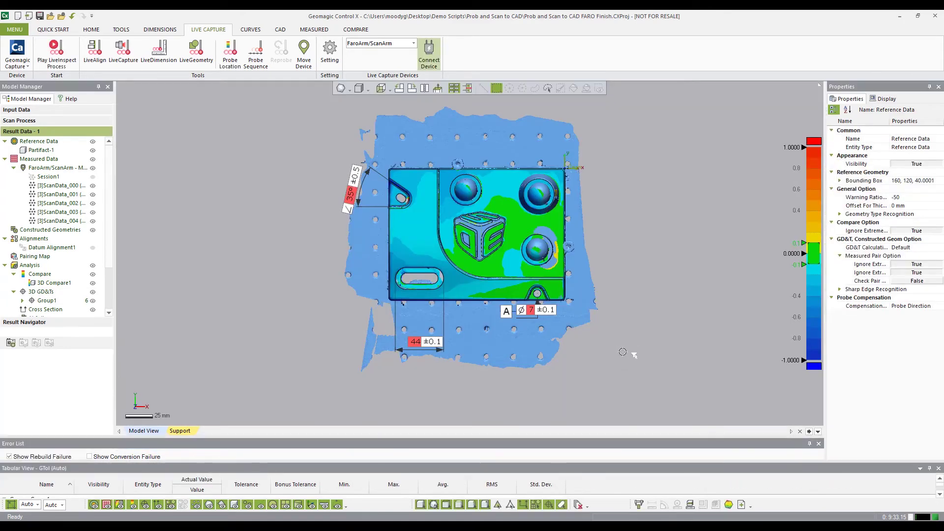
- Examine the scanned part's deviation map and temporarily show the Datum Alignment1 deviation labels
{"action": "right_click_drag", "start_coordinate": [628, 374], "coordinate": [639, 234]}
{"action": "right_click_drag", "start_coordinate": [445, 304], "coordinate": [393, 322]}
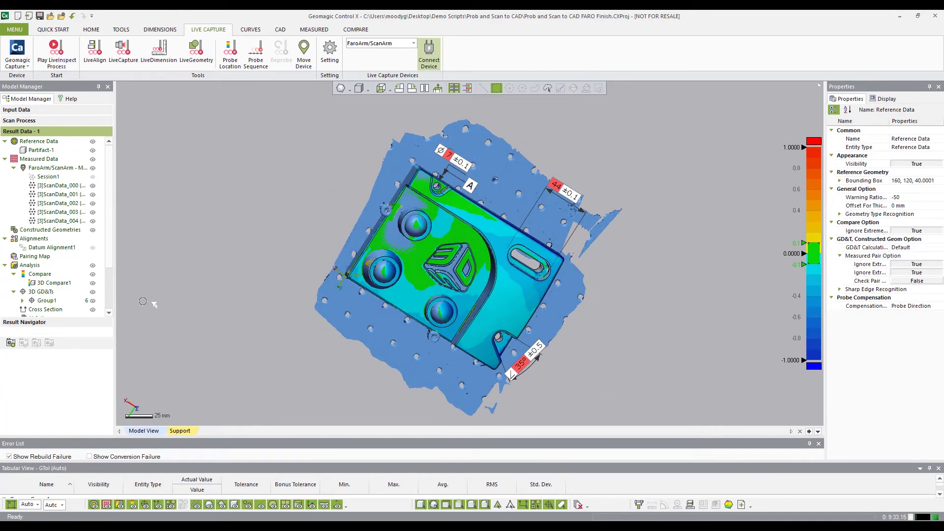
{"action": "scroll", "coordinate": [109, 242], "scroll_direction": "down", "scroll_amount": 3}
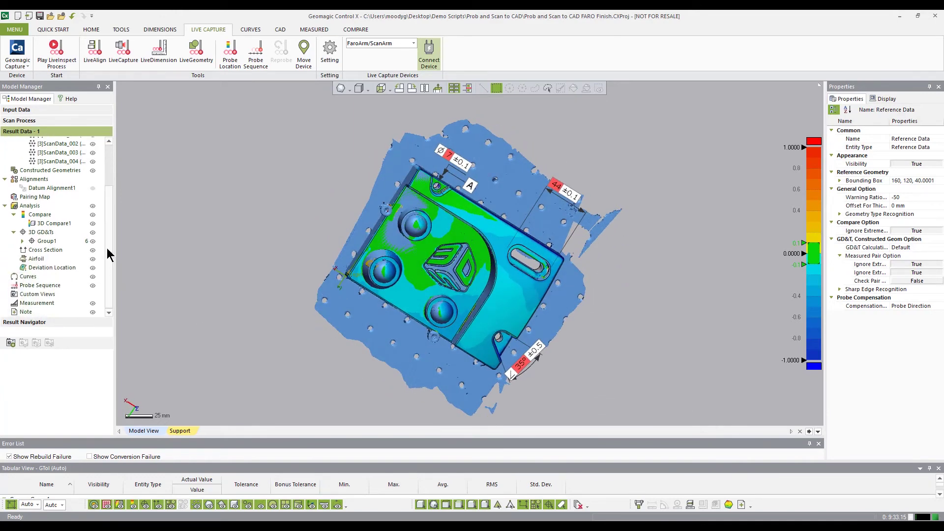
{"action": "left_click", "coordinate": [93, 188]}
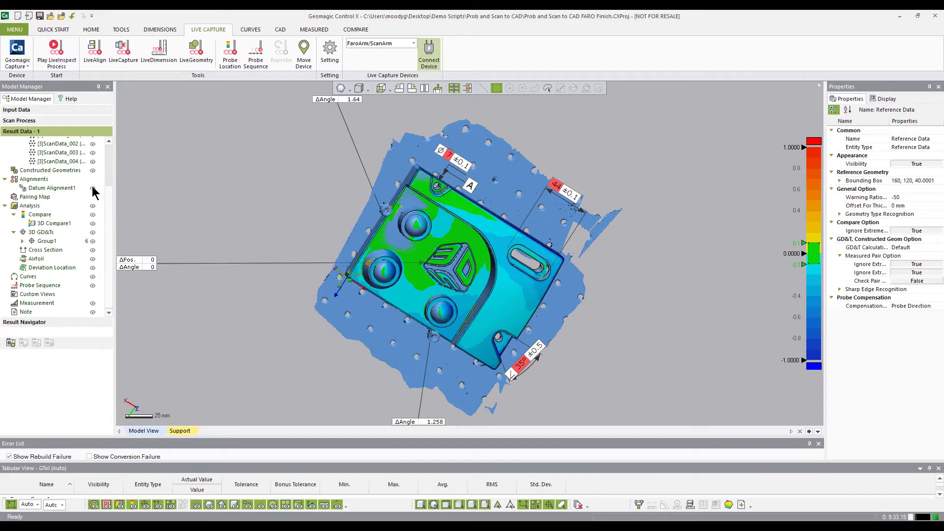
{"action": "left_click", "coordinate": [93, 188]}
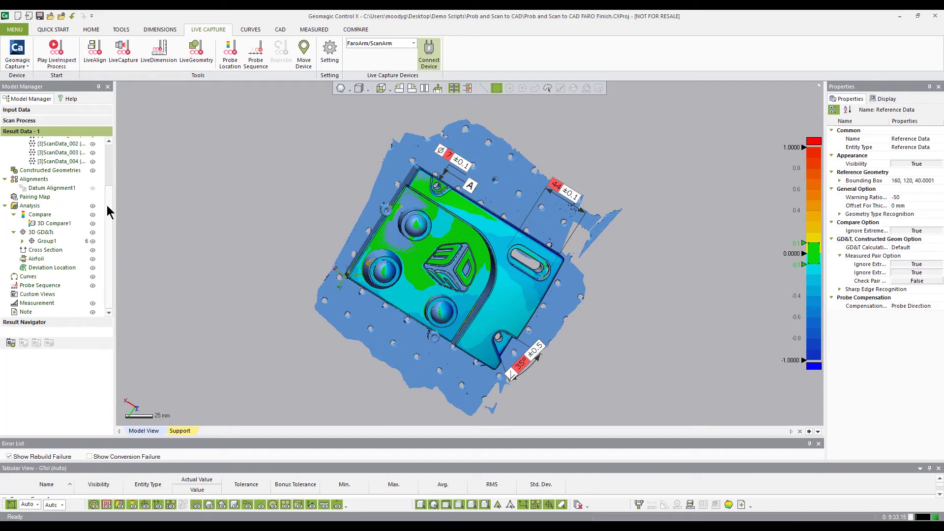
{"action": "scroll", "coordinate": [107, 205], "scroll_direction": "up", "scroll_amount": 3}
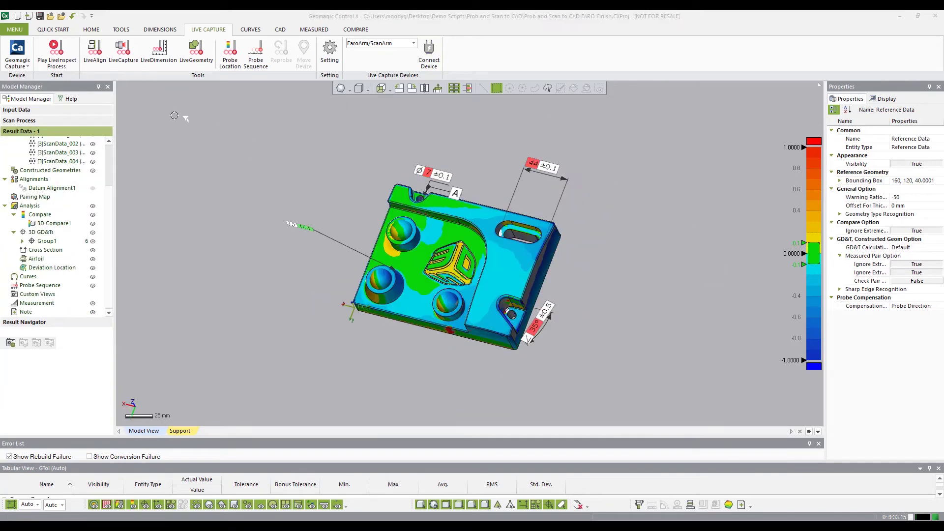
- Pick a comparison point on the pocket floor beside the cube logo and place its label freely outside the part
{"action": "left_click", "coordinate": [92, 30]}
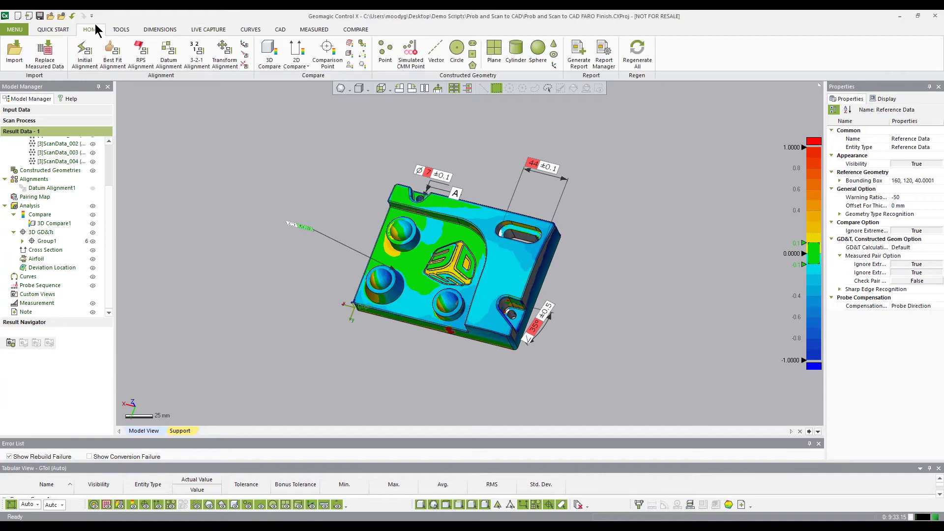
{"action": "left_click", "coordinate": [327, 51]}
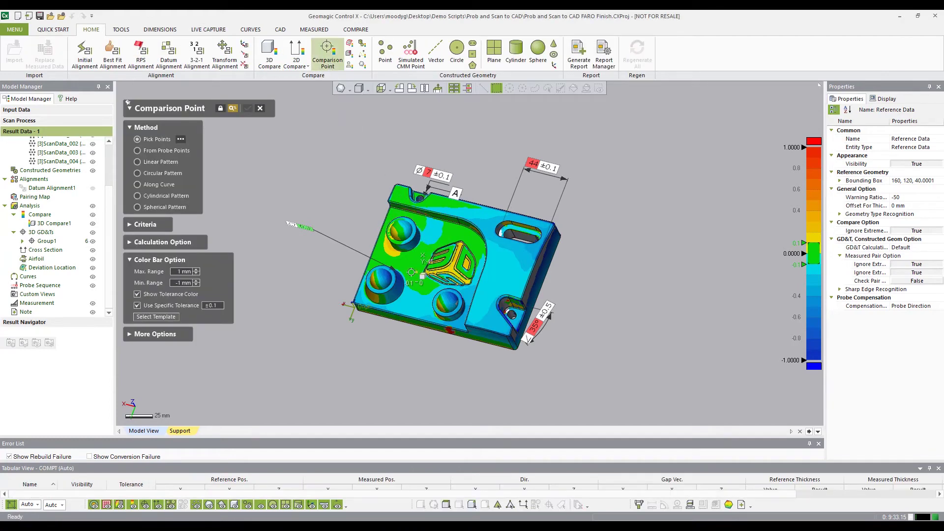
{"action": "left_click", "coordinate": [409, 257]}
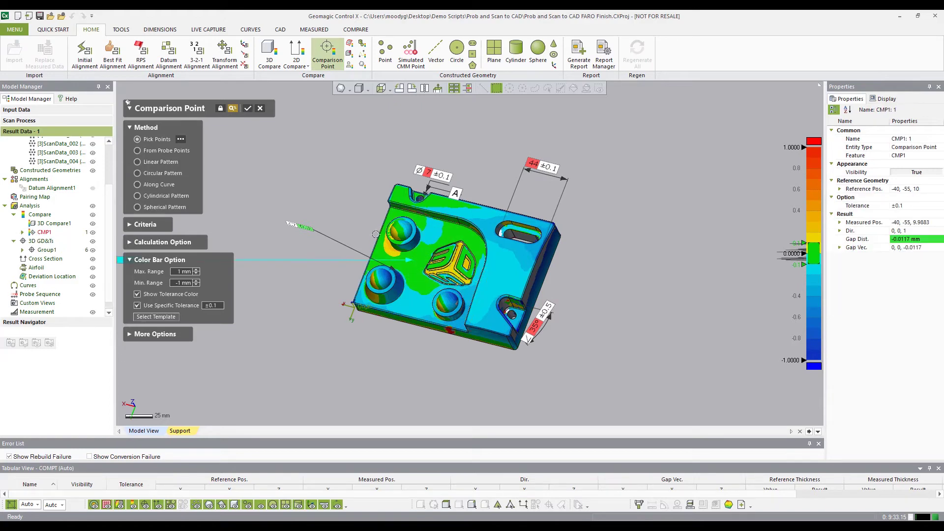
{"action": "left_click", "coordinate": [467, 88]}
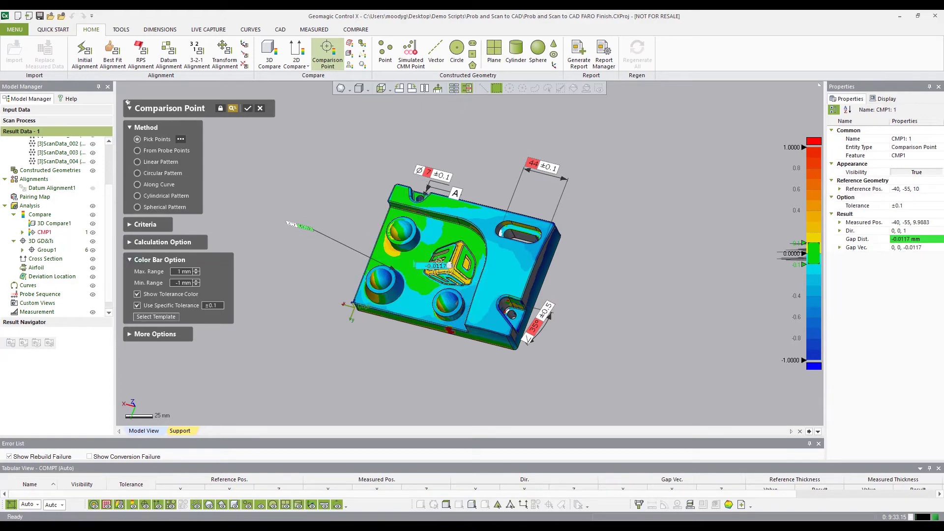
{"action": "left_click_drag", "start_coordinate": [433, 269], "coordinate": [353, 184]}
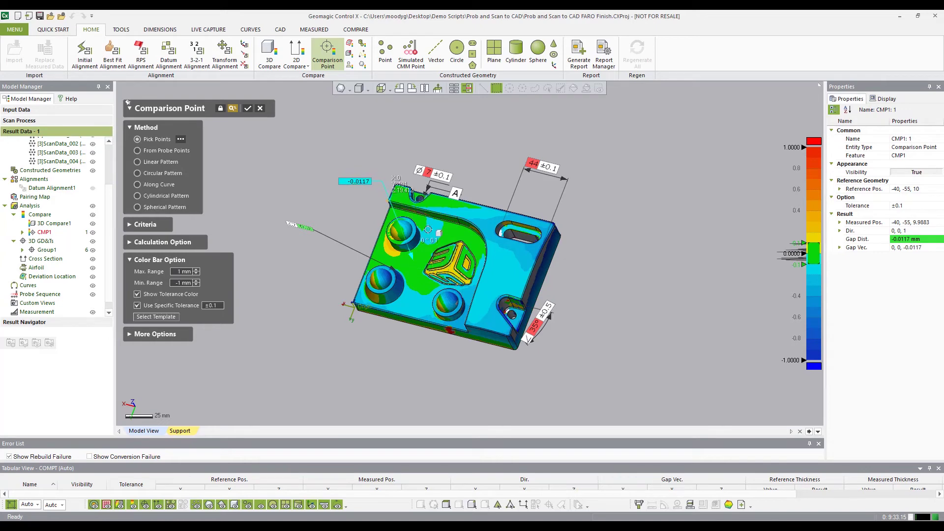
- Add comparison points on the curved top surface below the slot and on the pocket floor's outer edge, with labels outside the part
{"action": "left_click", "coordinate": [499, 254]}
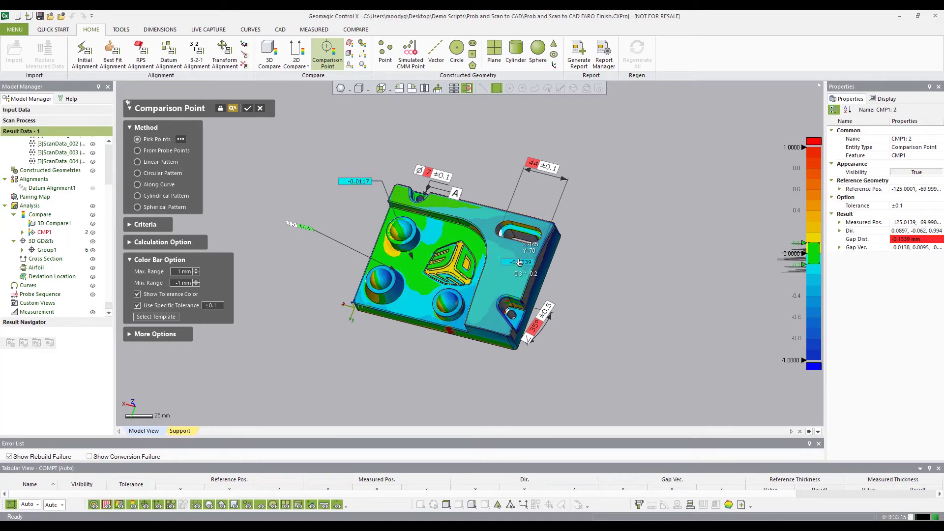
{"action": "left_click_drag", "start_coordinate": [518, 263], "coordinate": [632, 215]}
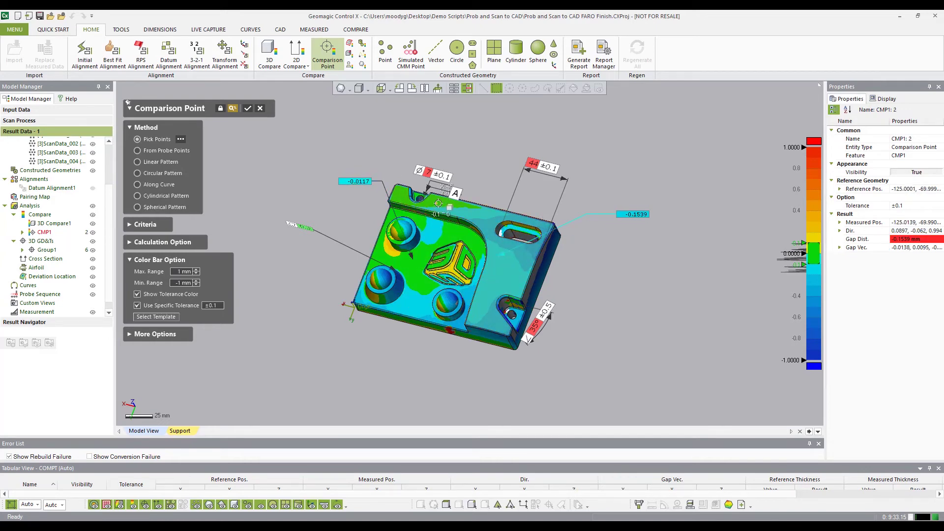
{"action": "left_click", "coordinate": [377, 254]}
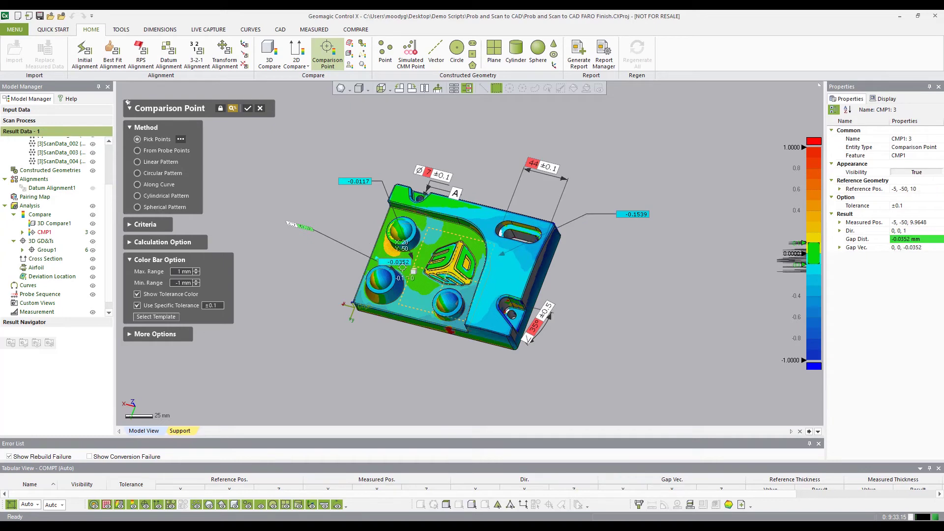
{"action": "left_click_drag", "start_coordinate": [401, 265], "coordinate": [339, 219]}
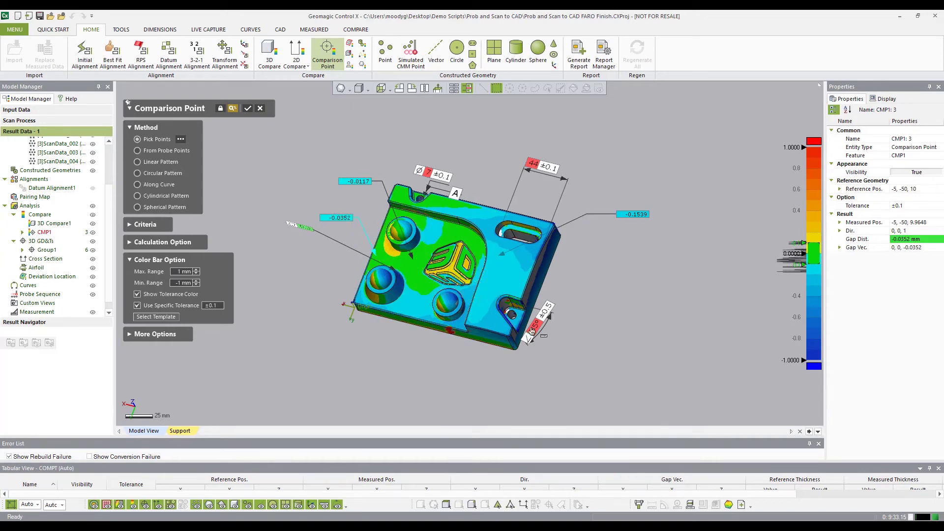
- Add comparison points on the long side wall below the pocket and on the large conical post, with labels outside the part
{"action": "mouse_move", "coordinate": [472, 314]}
{"action": "right_mouse_down"}
{"action": "mouse_move", "coordinate": [496, 266]}
{"action": "mouse_move", "coordinate": [465, 301]}
{"action": "right_mouse_up"}
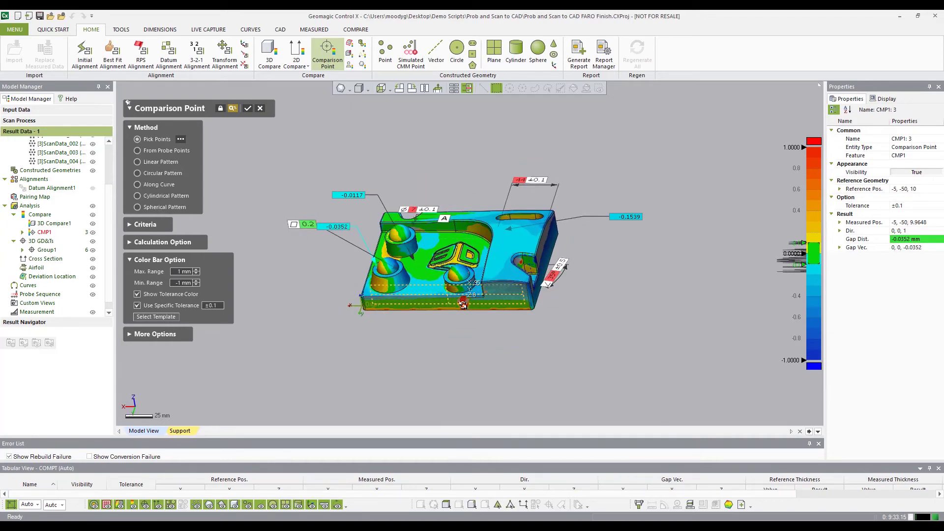
{"action": "left_click", "coordinate": [531, 323]}
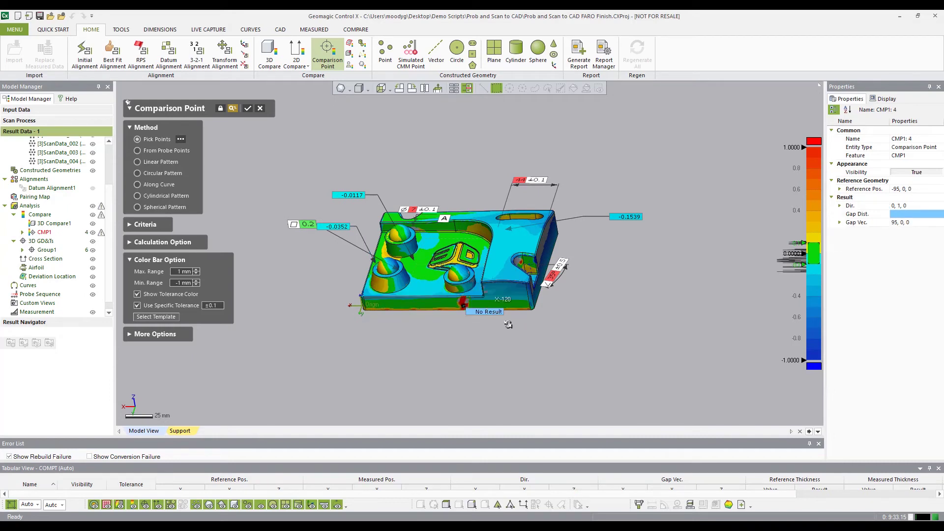
{"action": "left_click", "coordinate": [379, 284]}
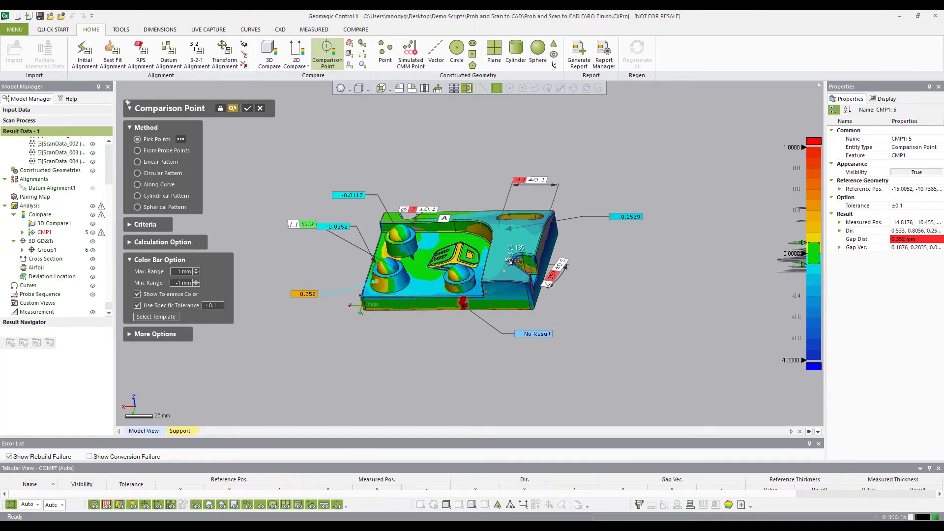
- Add a comparison point on the post nearest the notched end, place its label below the part, and accept the comparison points
{"action": "right_click_drag", "start_coordinate": [457, 260], "coordinate": [474, 286]}
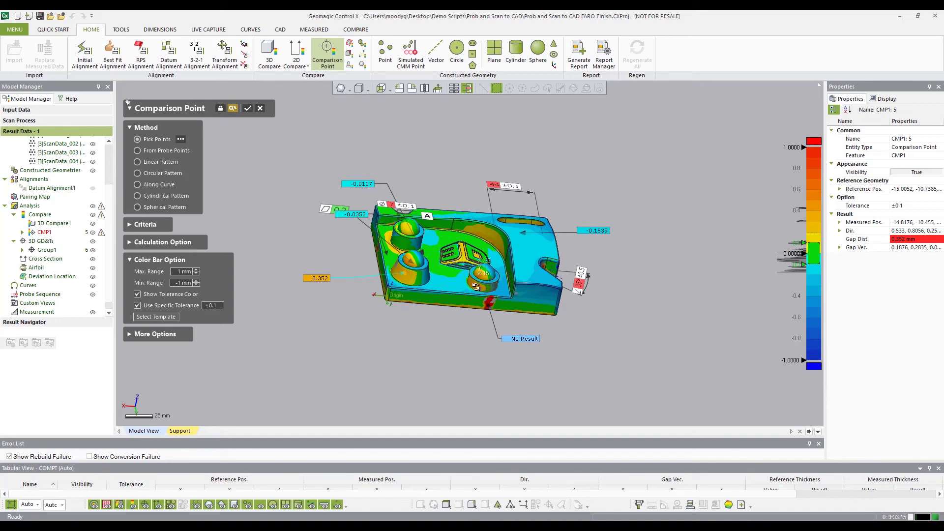
{"action": "left_click", "coordinate": [475, 286]}
{"action": "left_click_drag", "start_coordinate": [490, 286], "coordinate": [410, 349]}
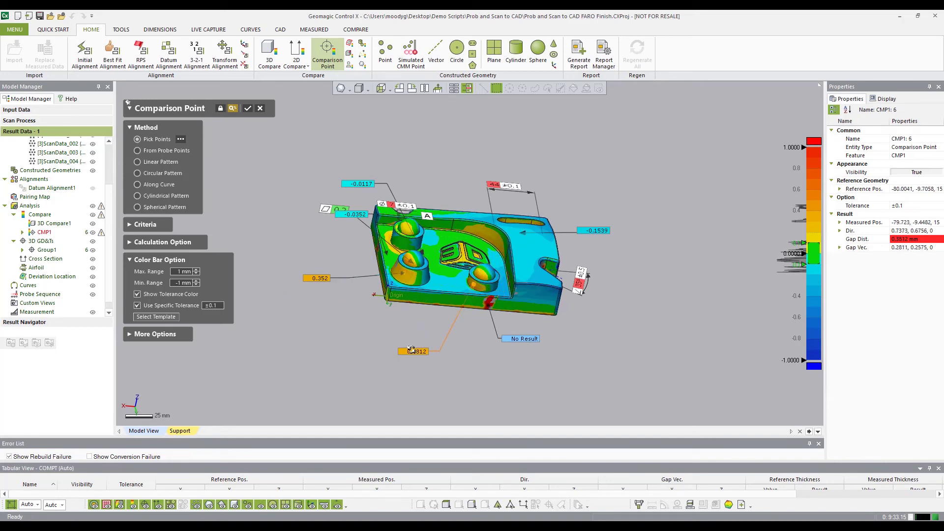
{"action": "left_click", "coordinate": [246, 108]}
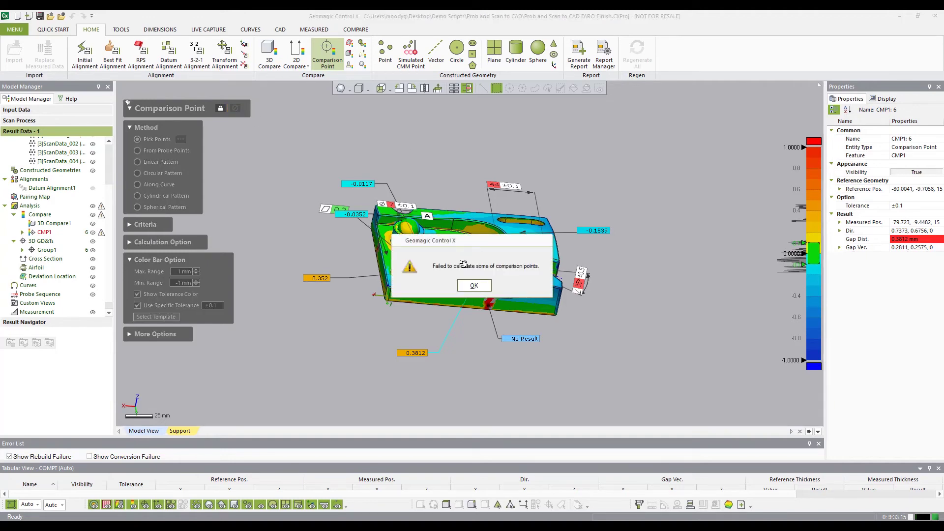
{"action": "left_click", "coordinate": [470, 286]}
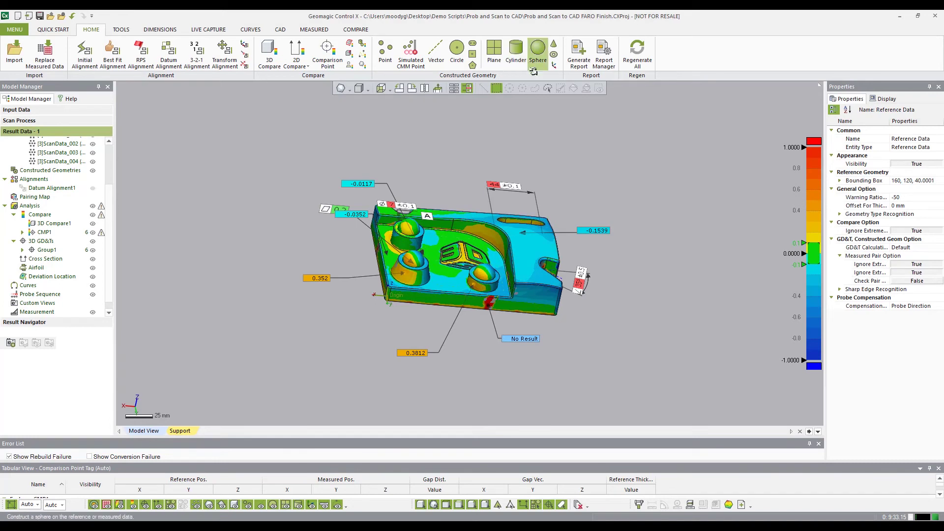
- Generate a report of Result Data - 1 with the Letter_Landscape template, including the reference data, measured data, alignment, comparisons and Group1
{"action": "left_click", "coordinate": [574, 51]}
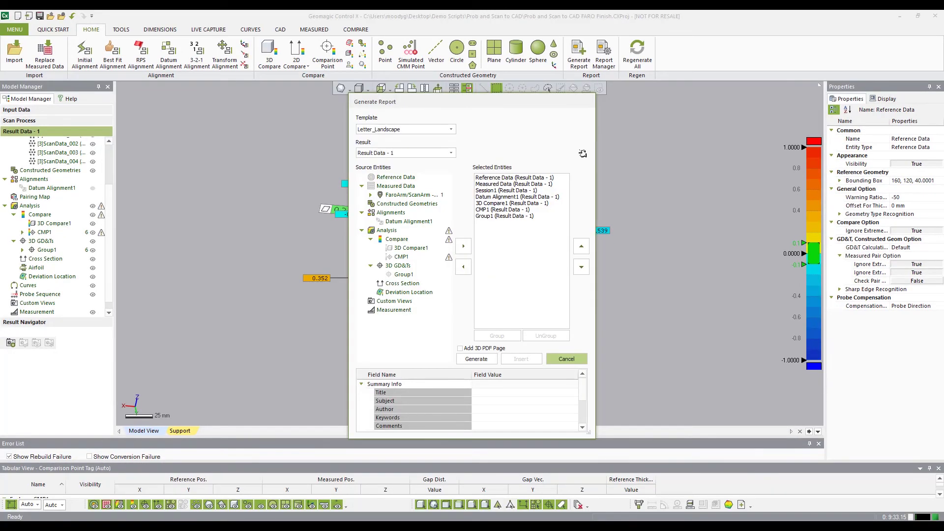
{"action": "left_click", "coordinate": [477, 359]}
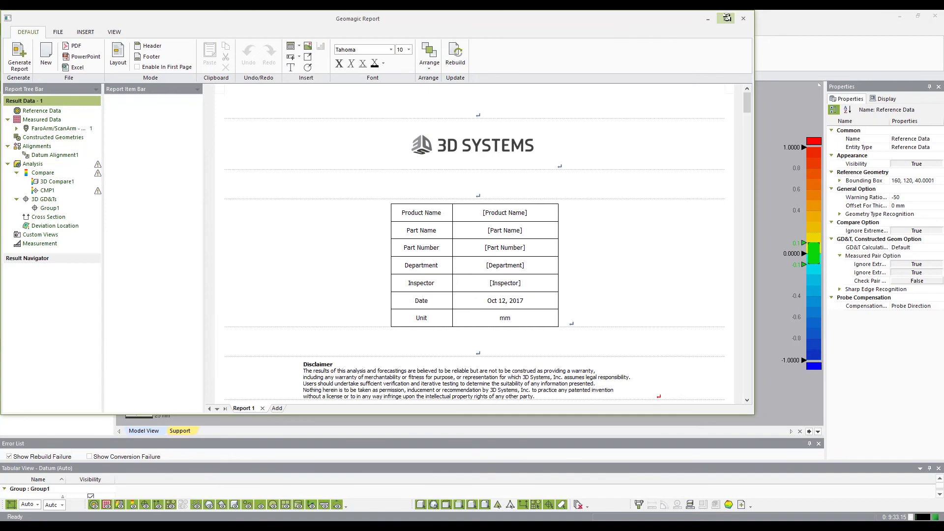
- Review the report's scan views, probe points, datum alignment, 3D comparison, comparison points and GD&T tables, and close the report
{"action": "left_click", "coordinate": [727, 18]}
{"action": "scroll", "coordinate": [701, 96], "scroll_direction": "down", "scroll_amount": 10}
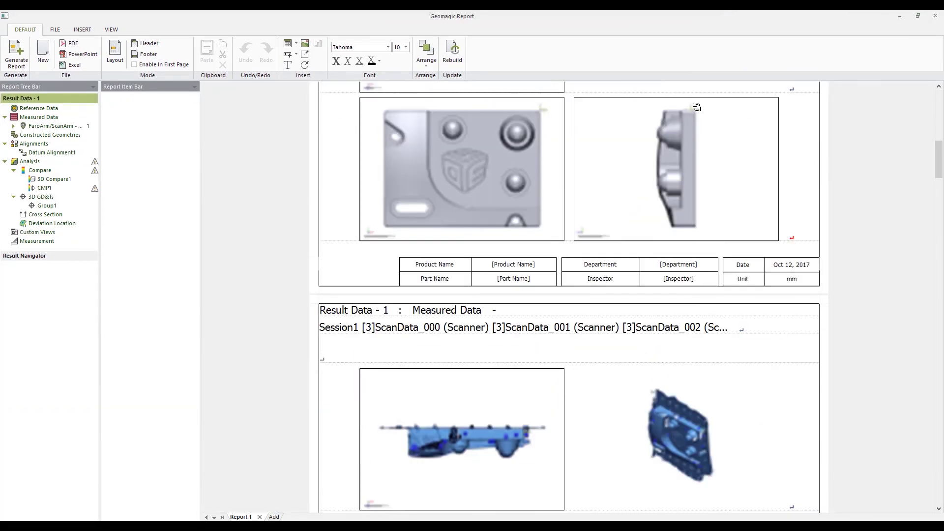
{"action": "scroll", "coordinate": [697, 108], "scroll_direction": "down", "scroll_amount": 7}
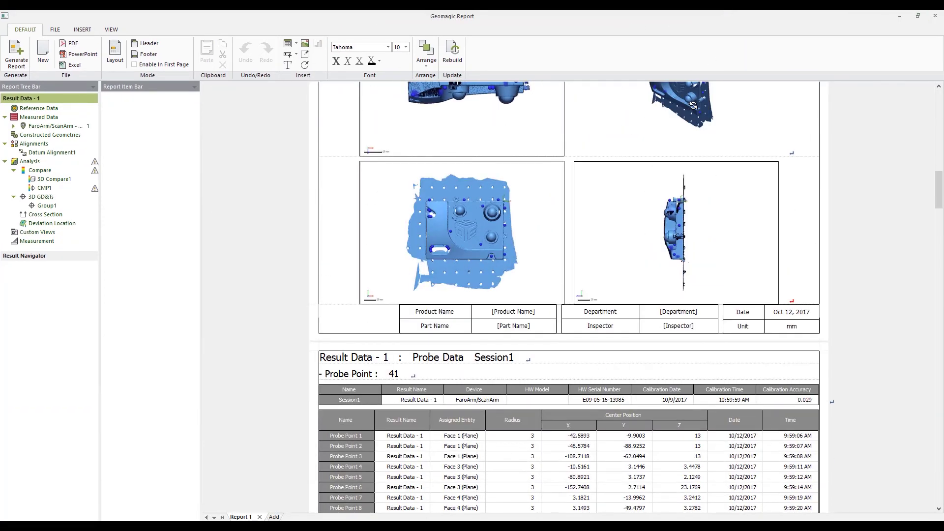
{"action": "scroll", "coordinate": [693, 104], "scroll_direction": "down", "scroll_amount": 8}
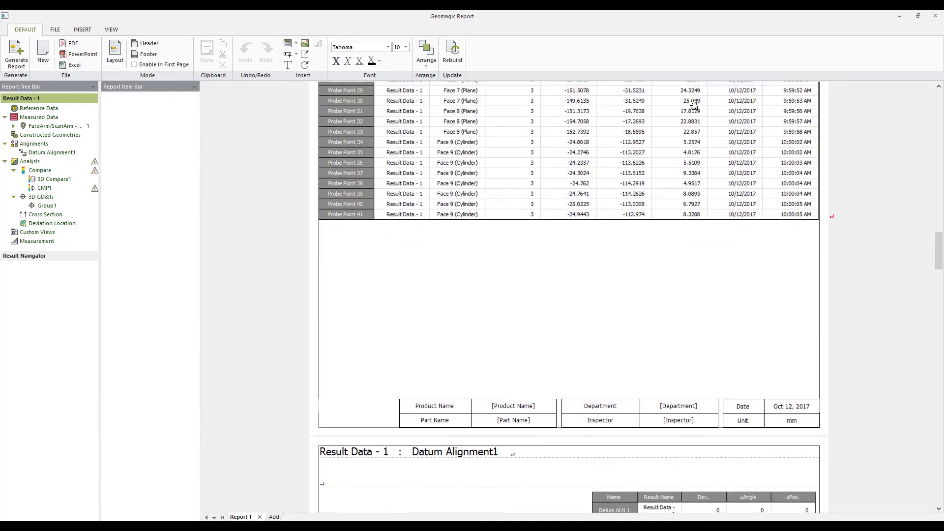
{"action": "scroll", "coordinate": [694, 105], "scroll_direction": "down", "scroll_amount": 5}
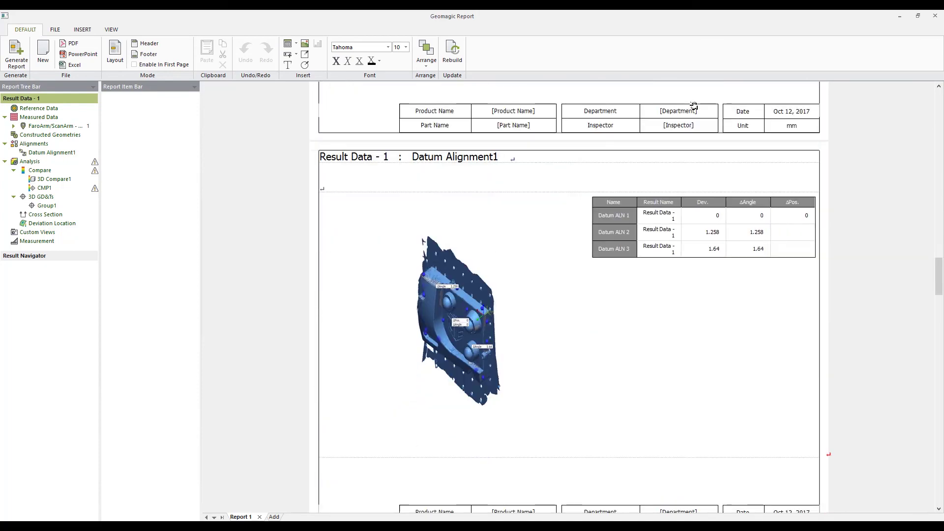
{"action": "scroll", "coordinate": [693, 104], "scroll_direction": "down", "scroll_amount": 9}
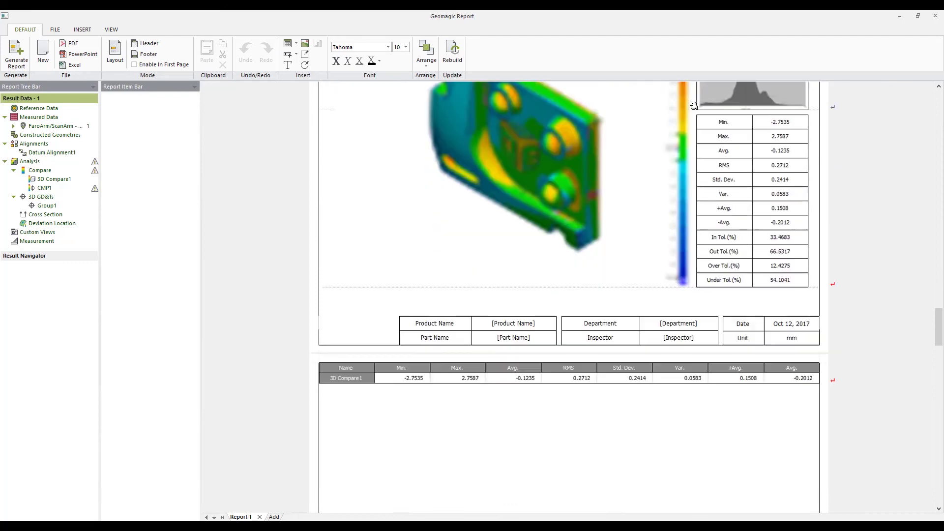
{"action": "scroll", "coordinate": [694, 105], "scroll_direction": "down", "scroll_amount": 5}
{"action": "scroll", "coordinate": [694, 105], "scroll_direction": "down", "scroll_amount": 4}
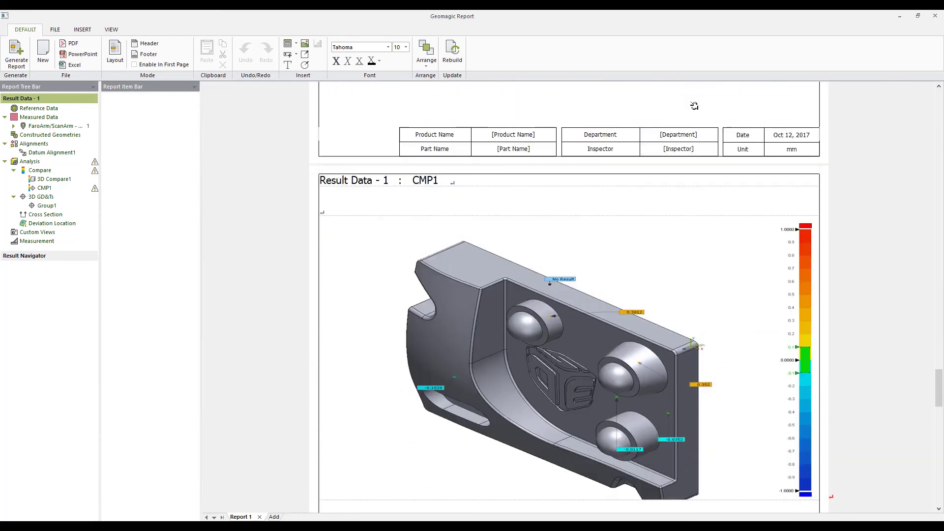
{"action": "scroll", "coordinate": [694, 106], "scroll_direction": "down", "scroll_amount": 3}
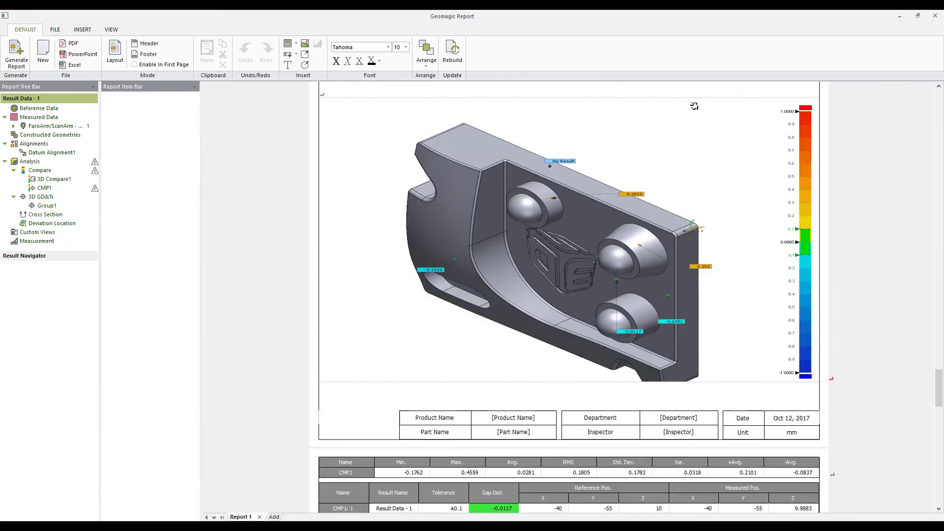
{"action": "scroll", "coordinate": [694, 106], "scroll_direction": "down", "scroll_amount": 12}
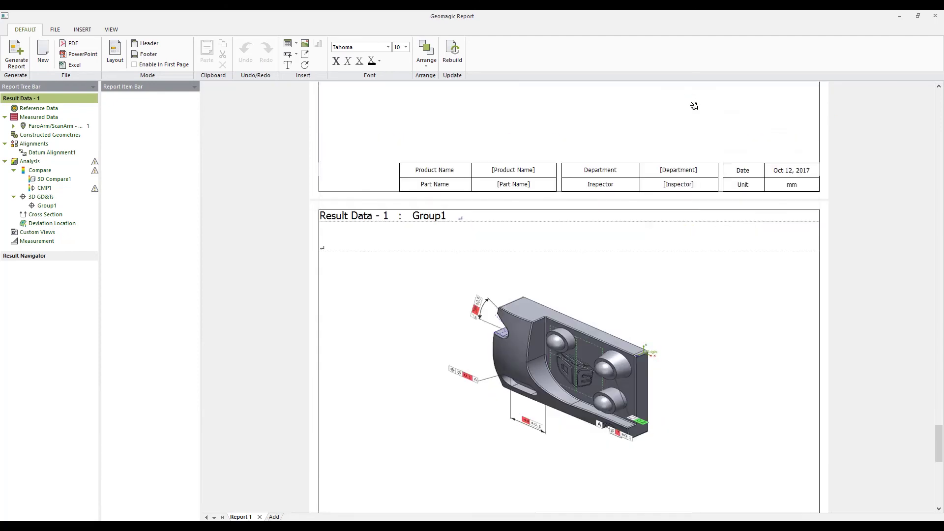
{"action": "scroll", "coordinate": [694, 106], "scroll_direction": "down", "scroll_amount": 8}
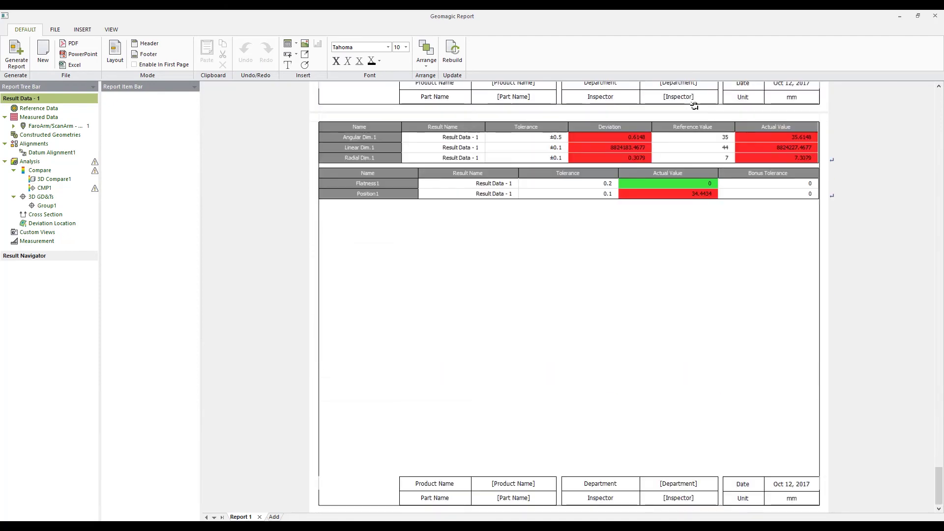
{"action": "left_click", "coordinate": [935, 16]}
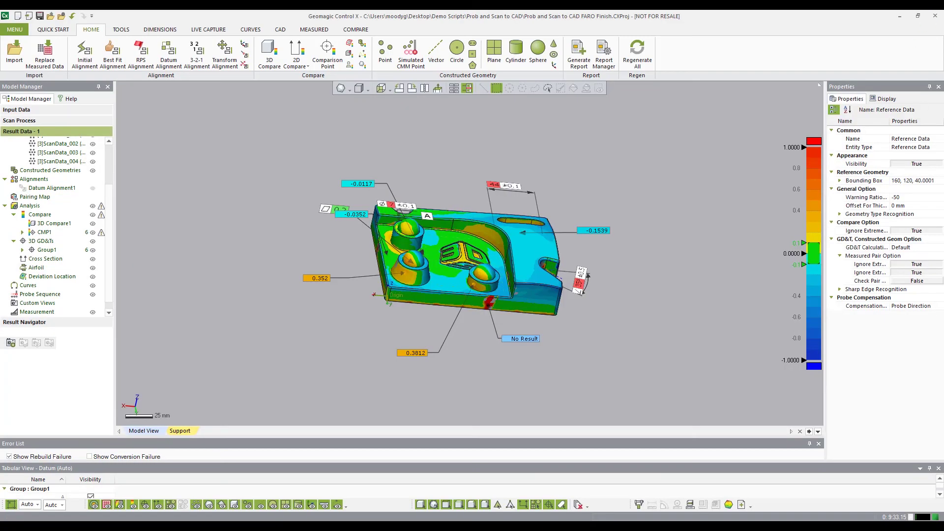